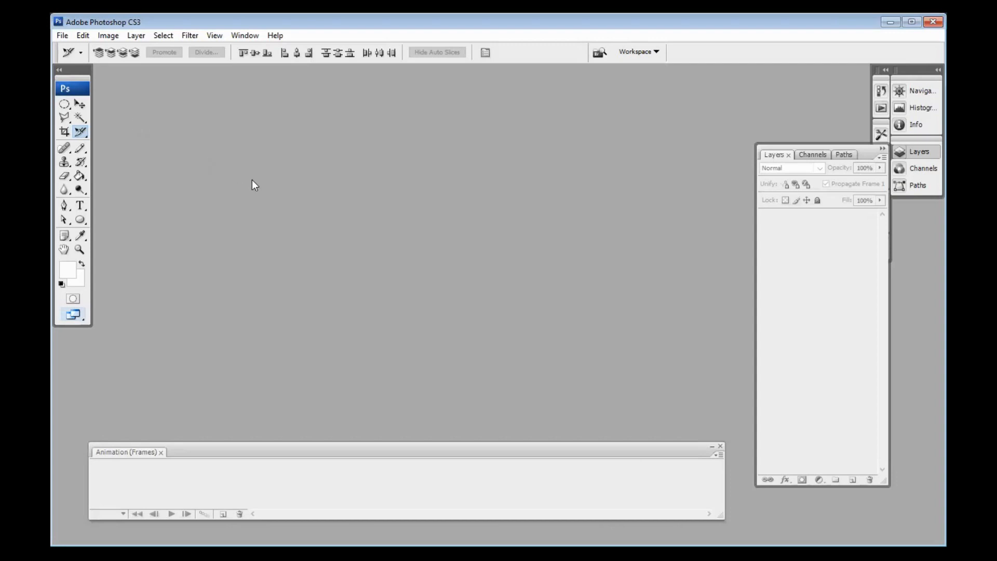
- Open the 001_flag image from the animasi folder and enlarge its document window around the canvas
double_click(273, 191)
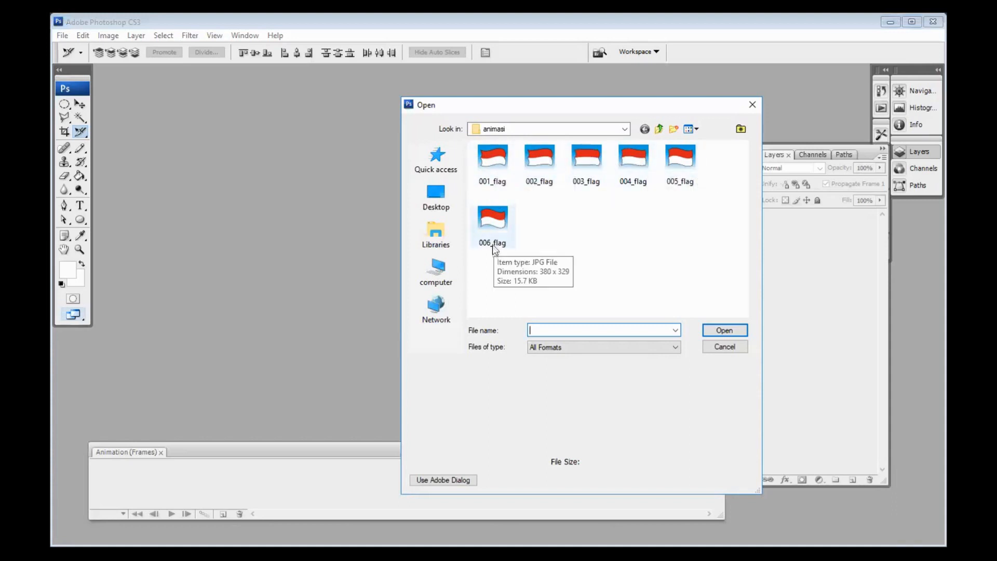
left_click(492, 166)
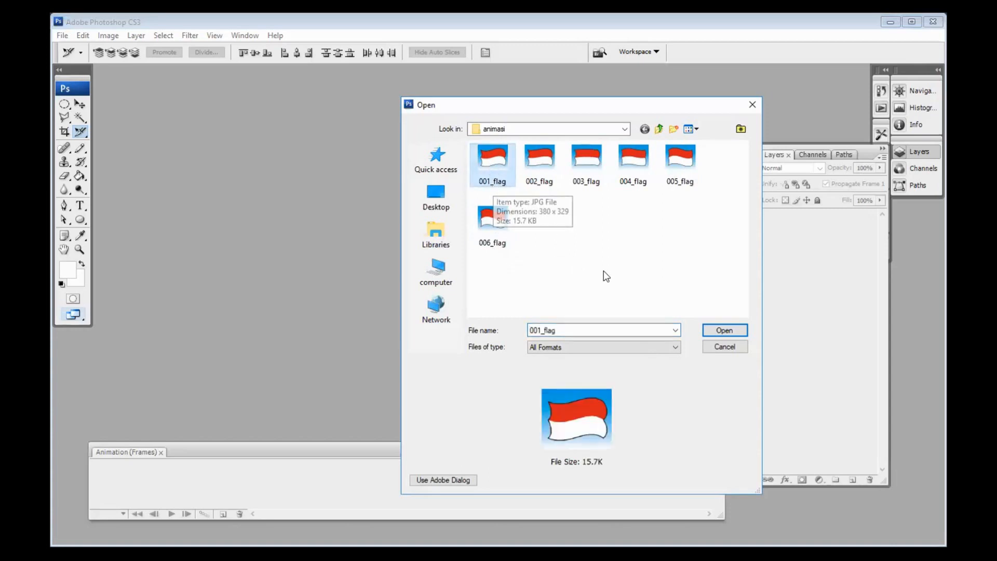
left_click(726, 330)
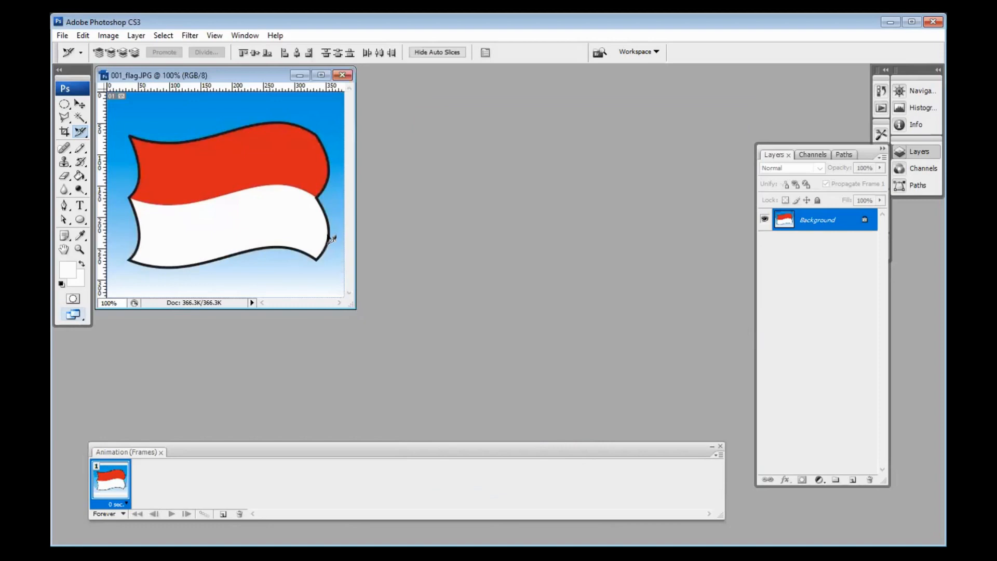
left_click_drag(352, 308, 431, 371)
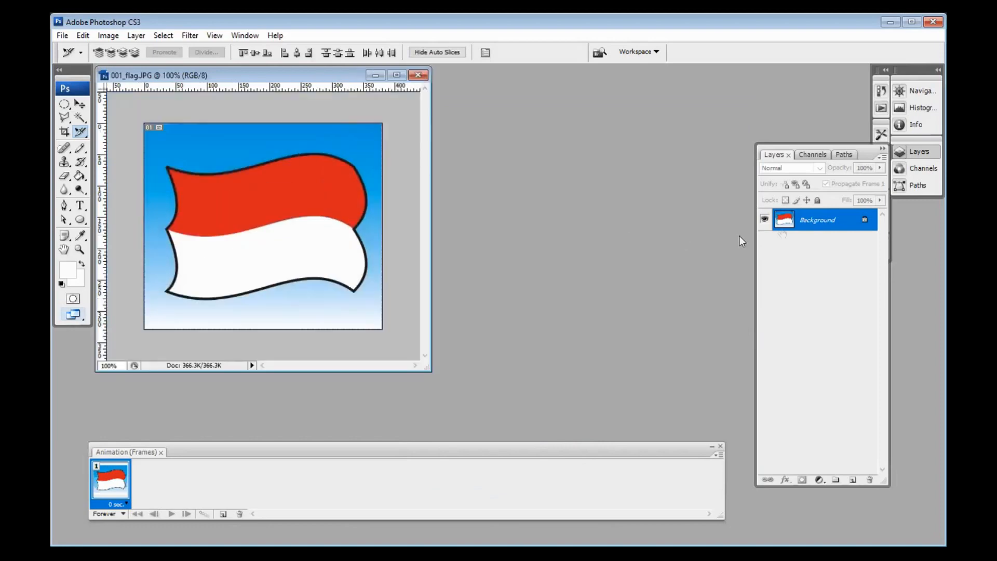
- Convert the Background of 001_flag.JPG into a regular layer and rename it 1
double_click(826, 221)
left_click(600, 187)
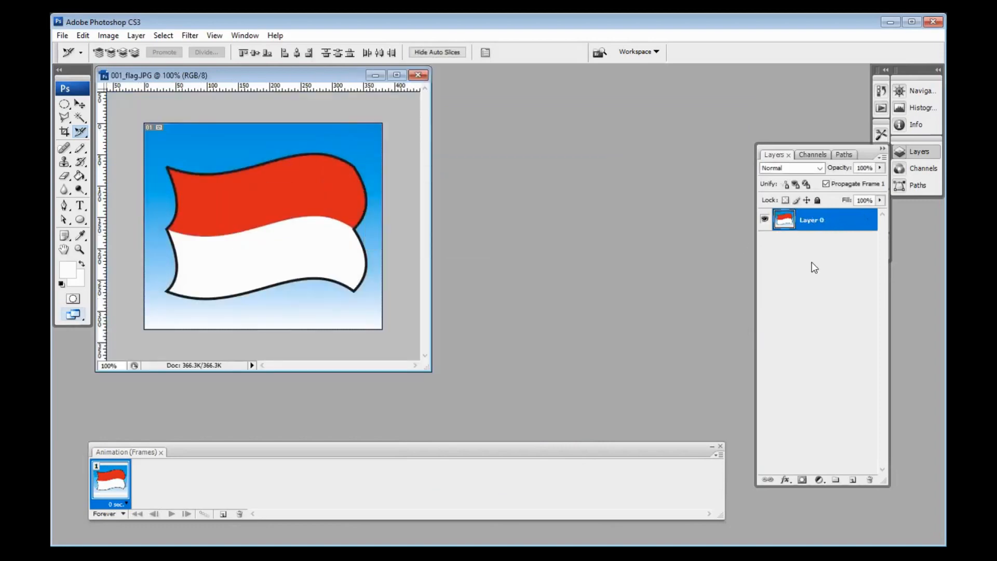
double_click(811, 221)
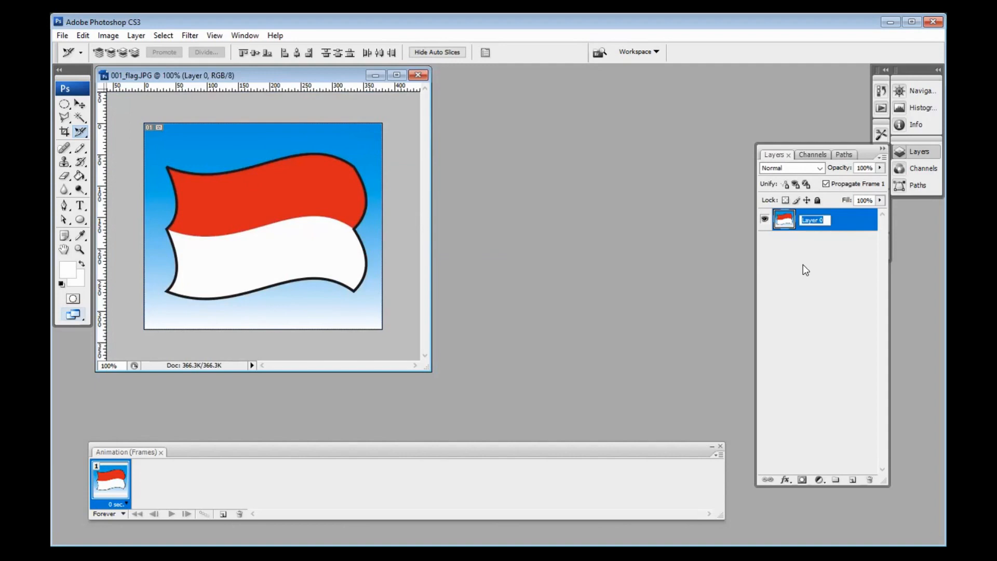
type("1")
key("Return")
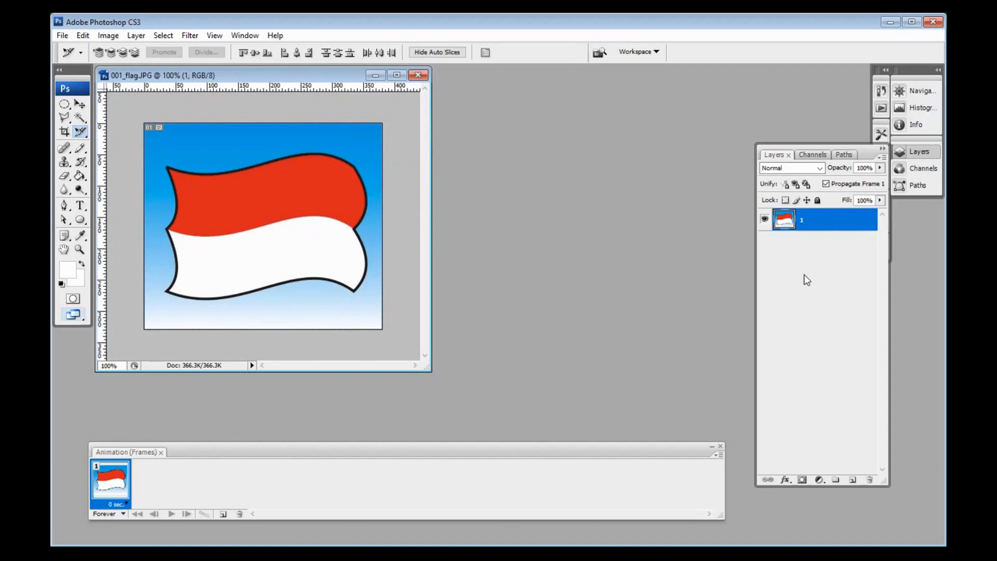
- Open the 002_flag image beside the 001_flag.JPG document and convert its Background into a regular layer
double_click(528, 247)
left_click(543, 162)
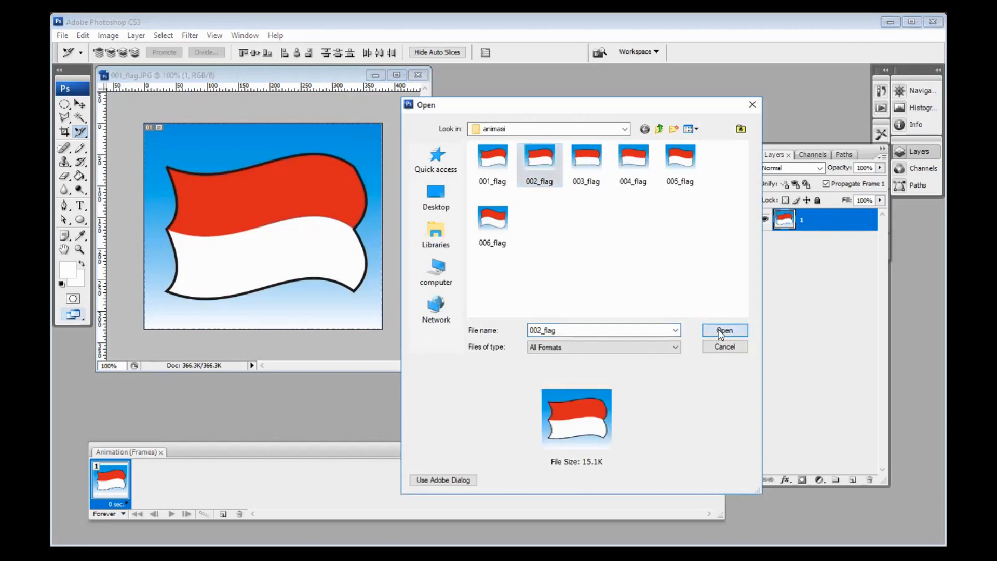
left_click(720, 330)
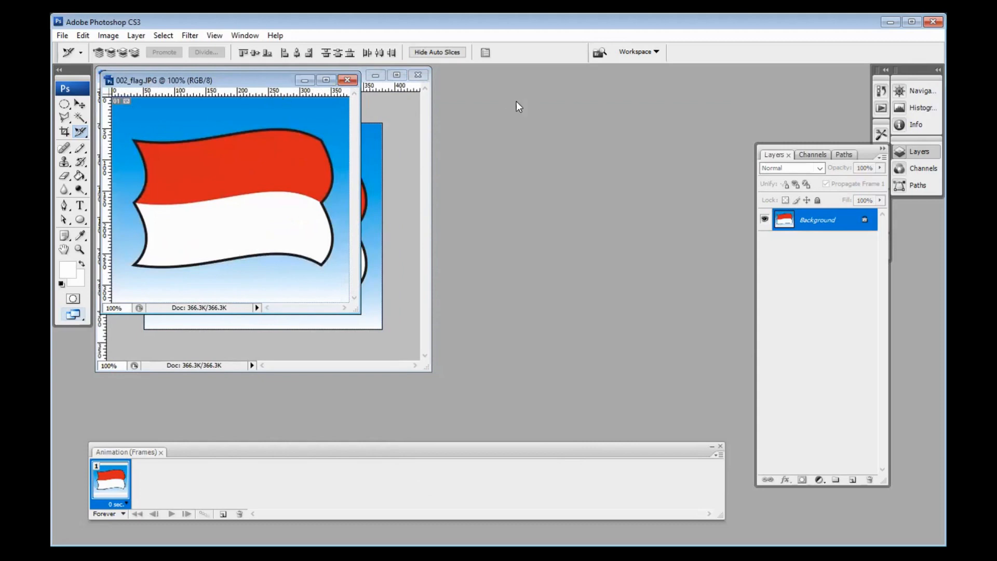
left_click_drag(516, 101, 516, 101)
double_click(820, 222)
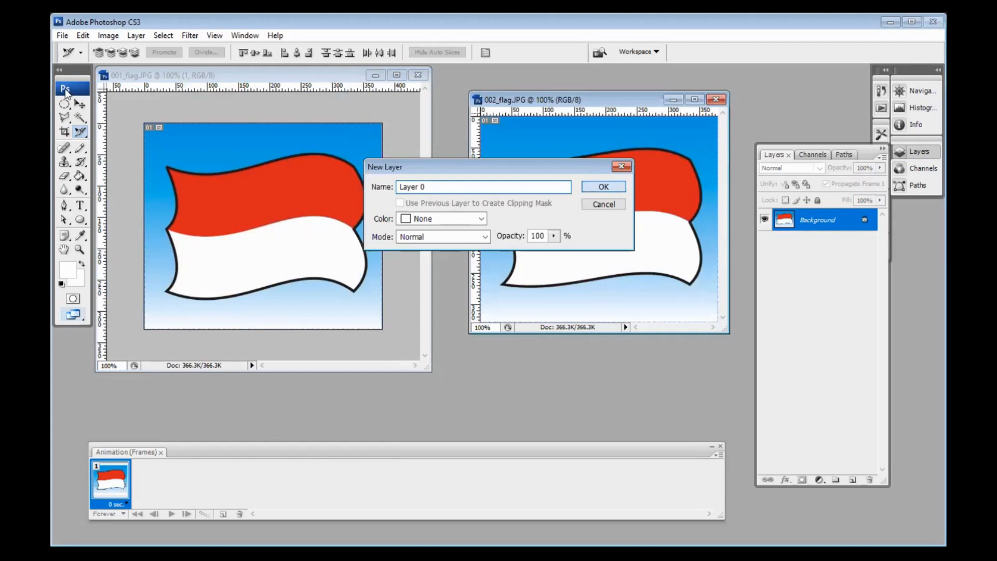
key("Return")
- Copy the 002_flag image into 001_flag.JPG with the Move tool as a layer named 2, and close 002_flag.JPG without saving
left_click(79, 104)
left_click_drag(566, 169, 249, 191)
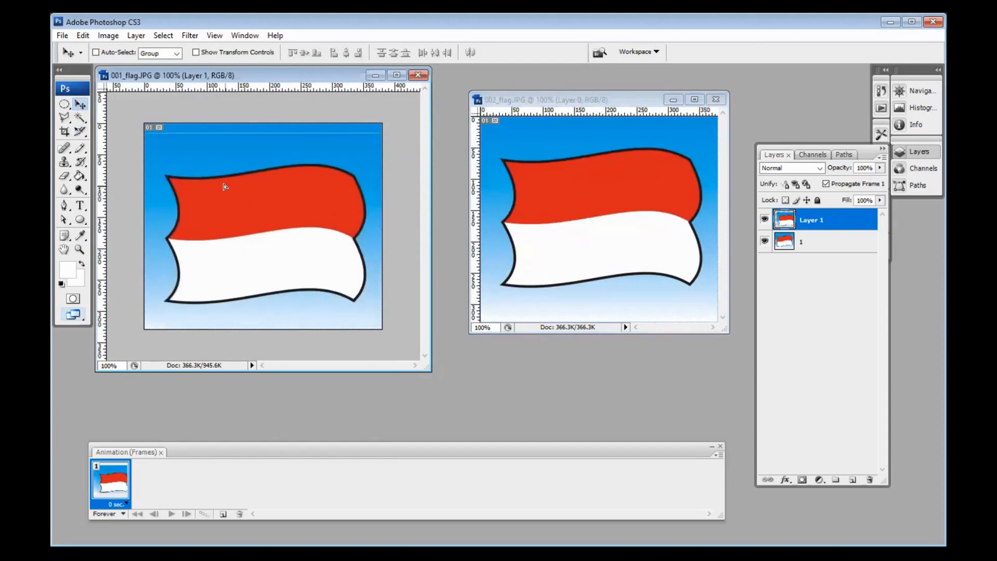
left_click(716, 99)
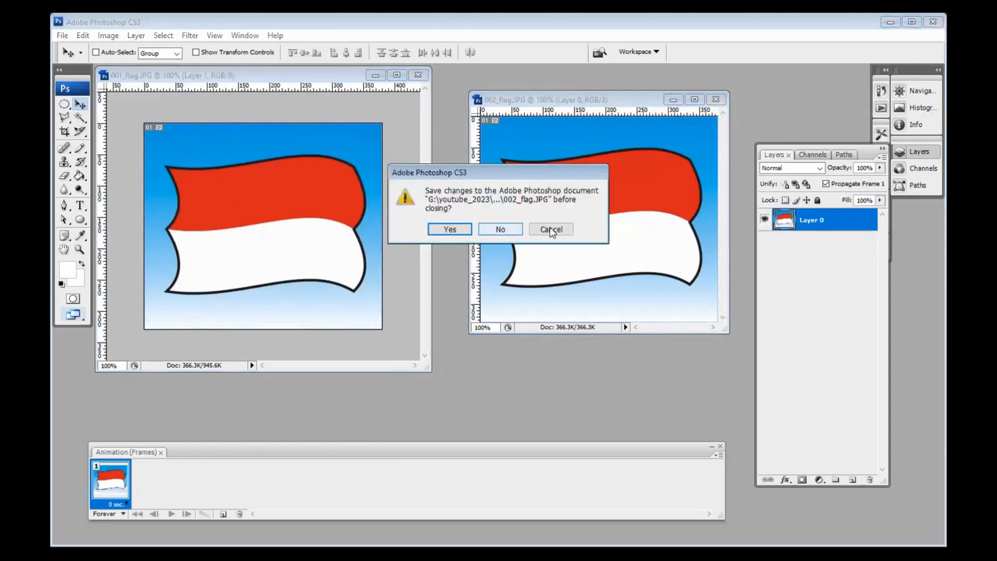
key("n")
double_click(813, 223)
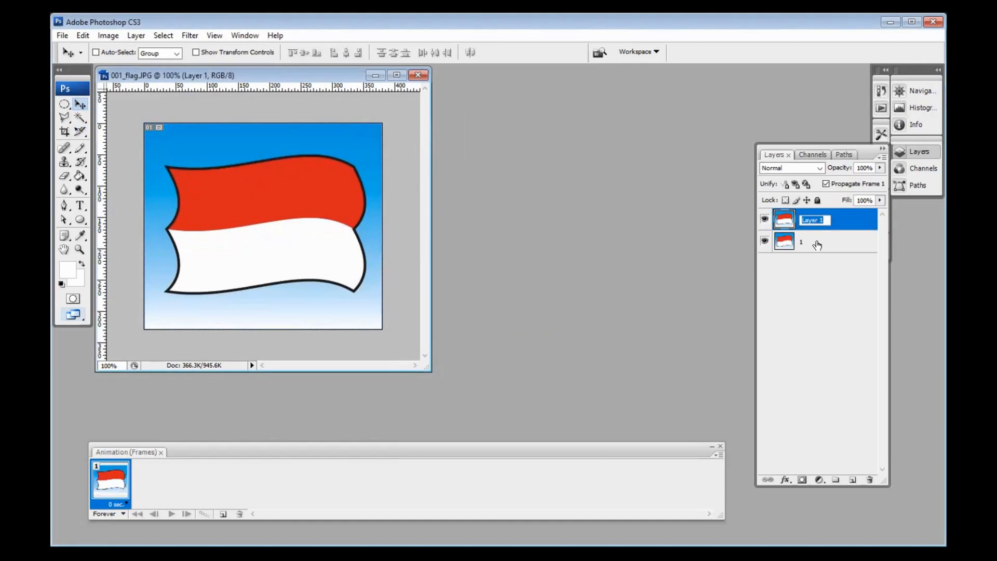
type("2")
left_click(815, 293)
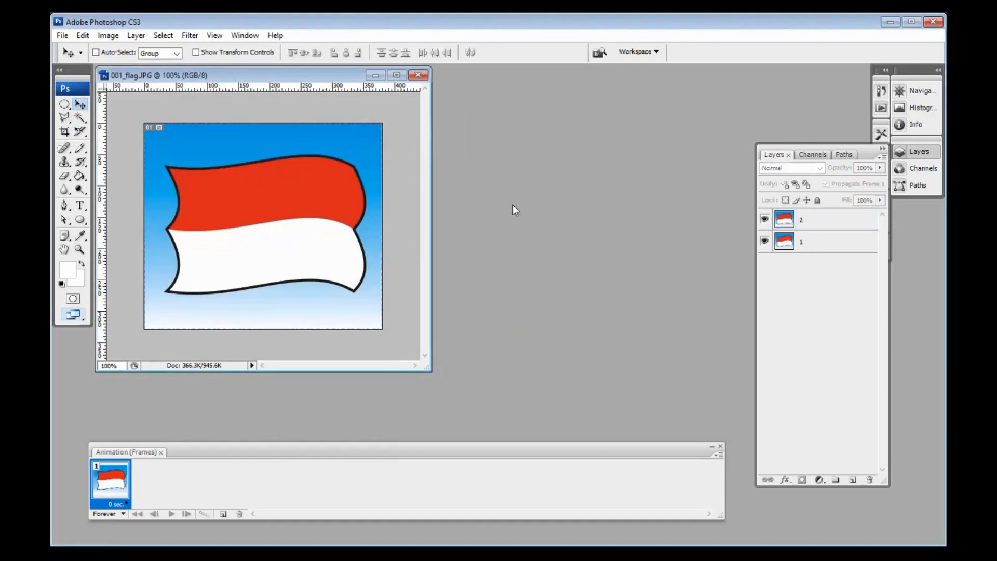
- Open the 003_flag image beside the 001_flag.JPG document and convert its Background into a regular layer
key("ctrl+o")
left_click(584, 158)
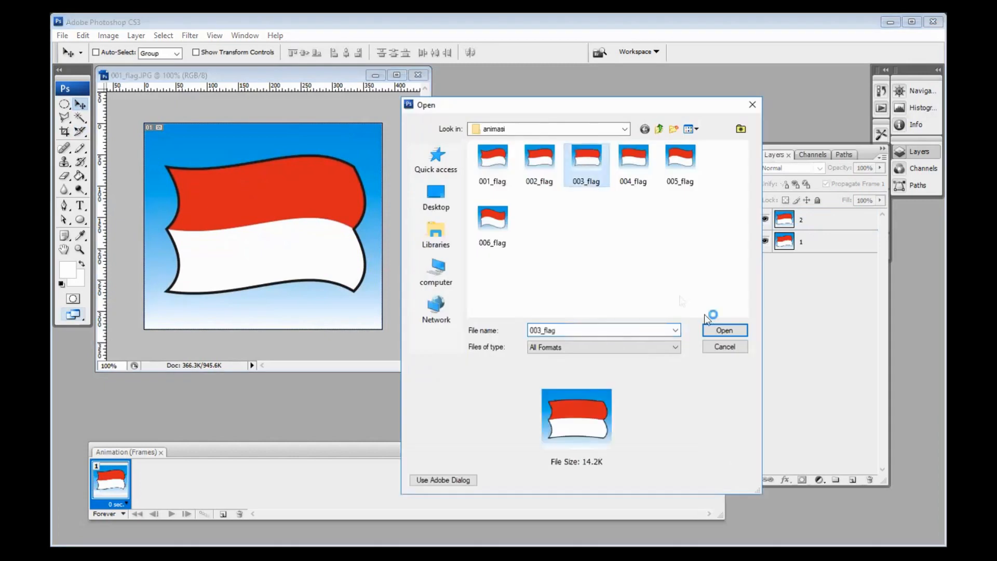
key("Return")
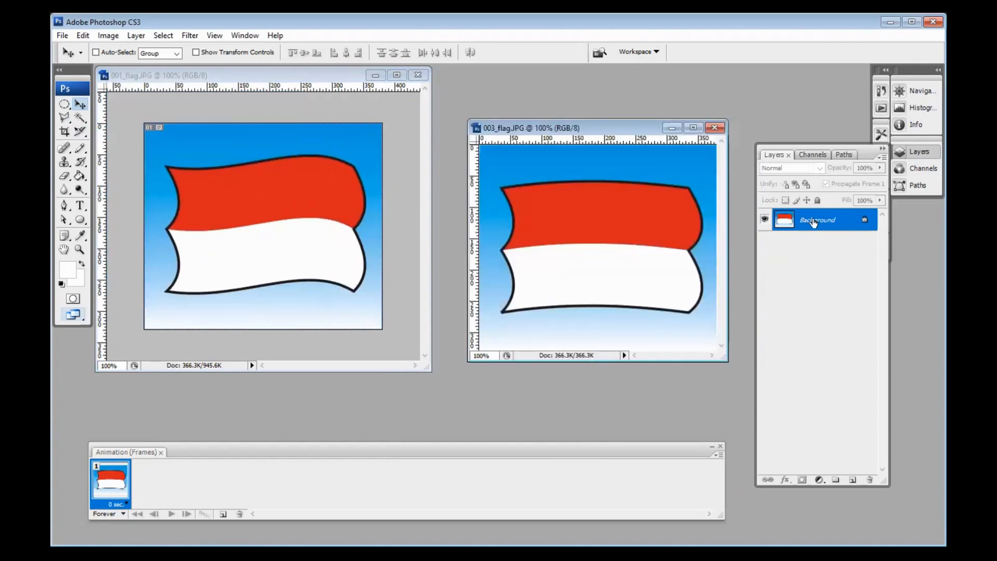
double_click(814, 222)
left_click(607, 186)
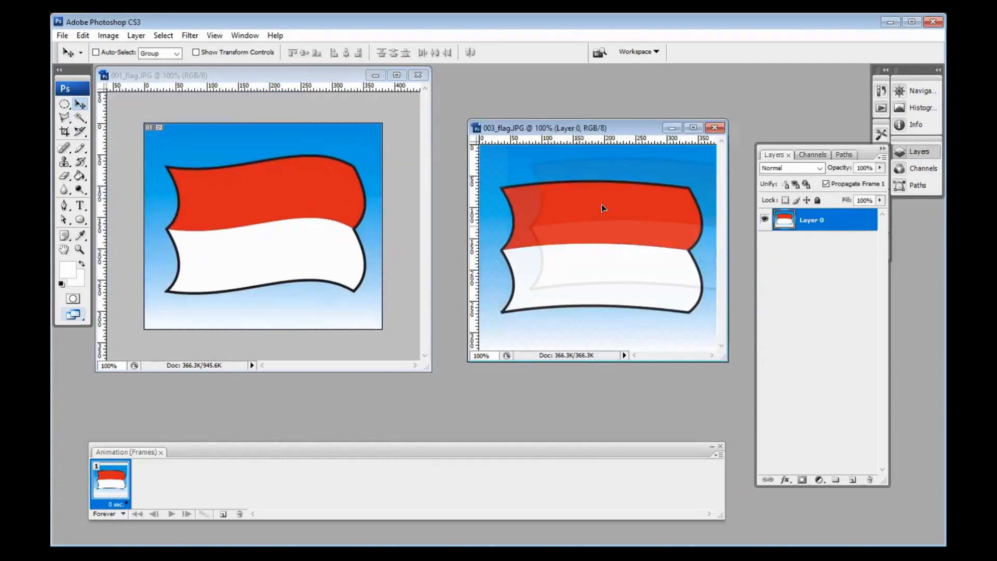
- Copy the 003_flag image into 001_flag.JPG as a layer named 3, aligned with the canvas, and close 003_flag.JPG without saving
left_click_drag(601, 204, 260, 209)
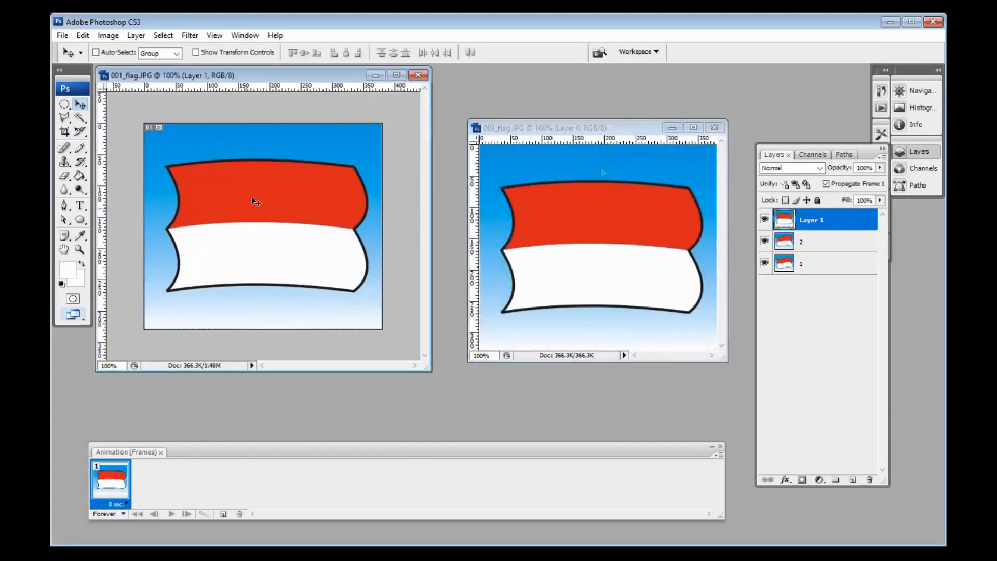
left_click(715, 127)
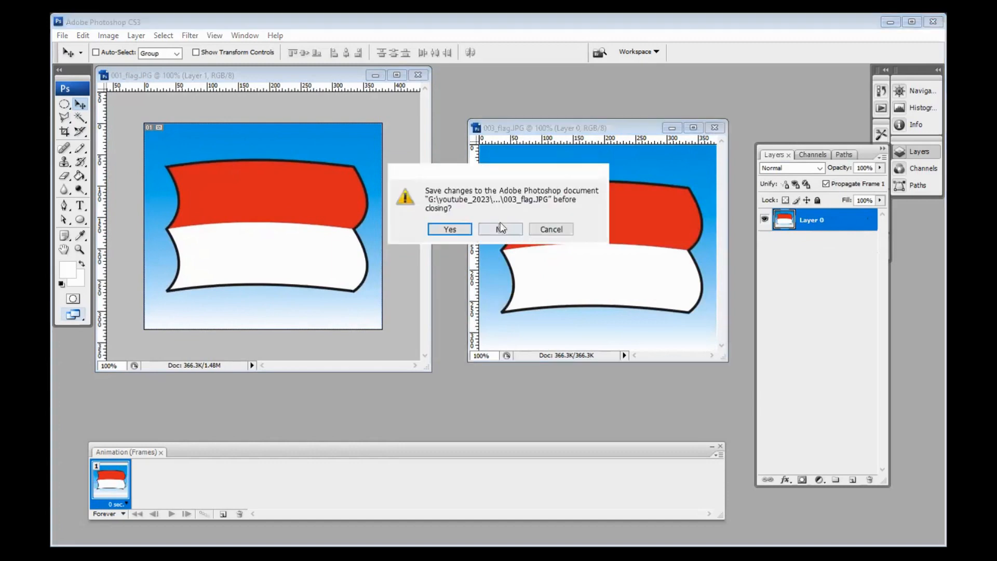
left_click(500, 228)
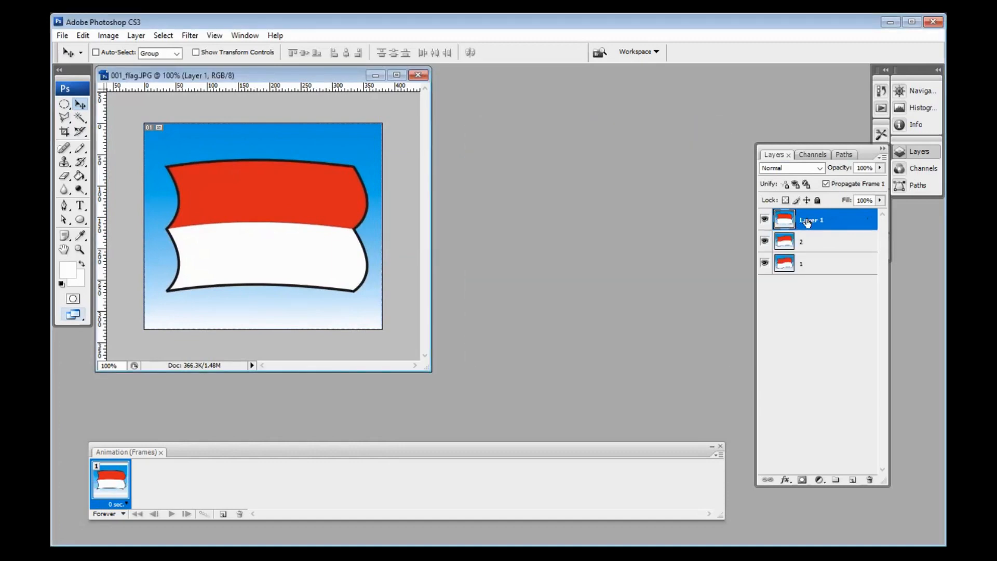
double_click(807, 222)
type("3")
key("Return")
- Open the 004_flag image beside the 001_flag.JPG document and convert its Background into a regular layer
key("ctrl+o")
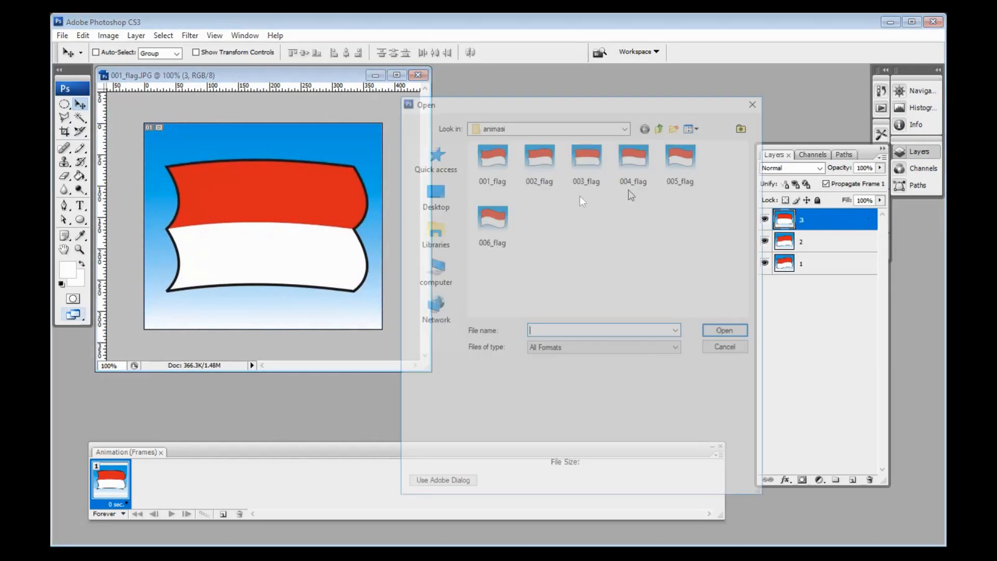
left_click(632, 162)
left_click(724, 330)
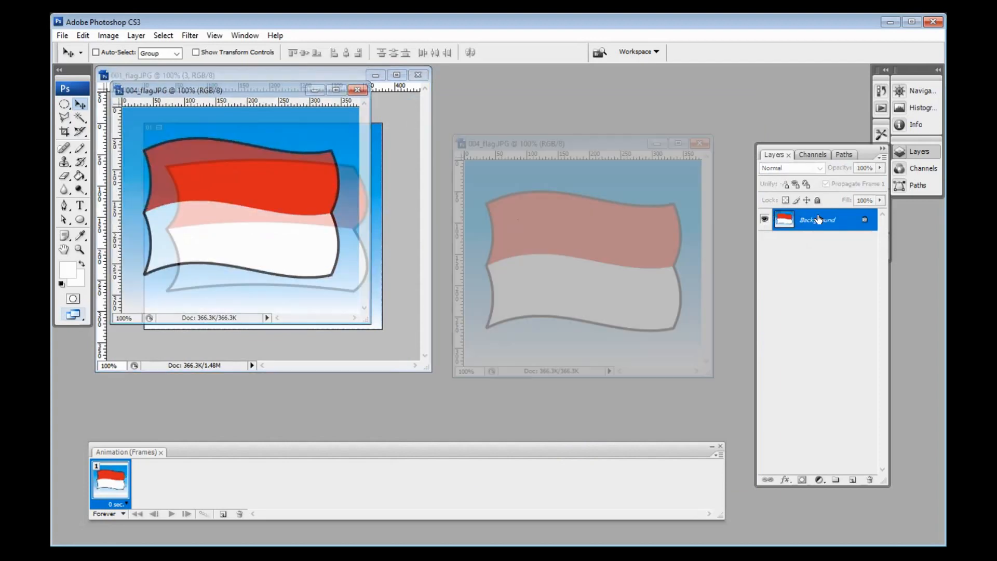
double_click(785, 220)
left_click(608, 188)
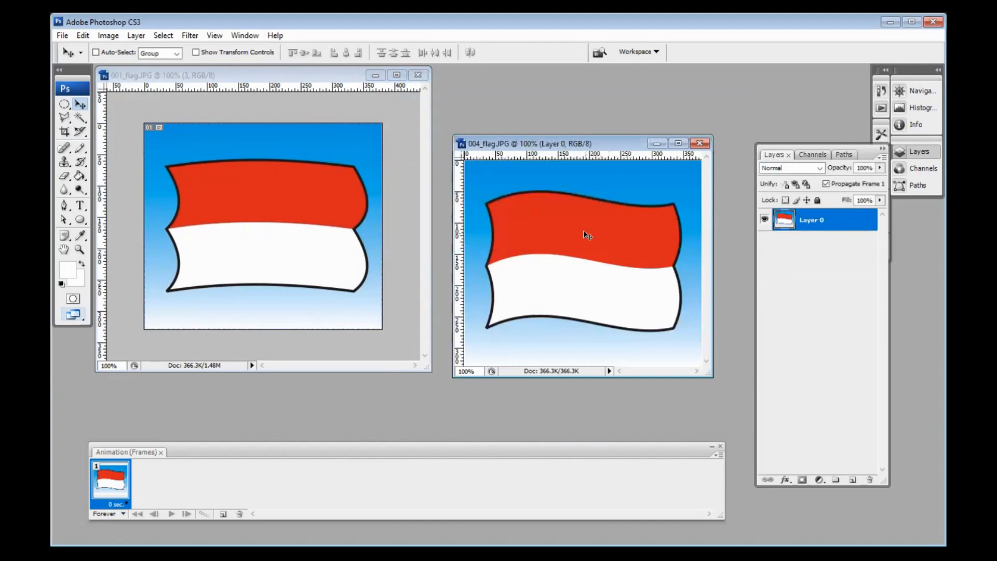
- Copy the 004_flag image into 001_flag.JPG as a layer named 4, aligned with the canvas, and close 004_flag.JPG
left_click_drag(588, 235, 289, 198)
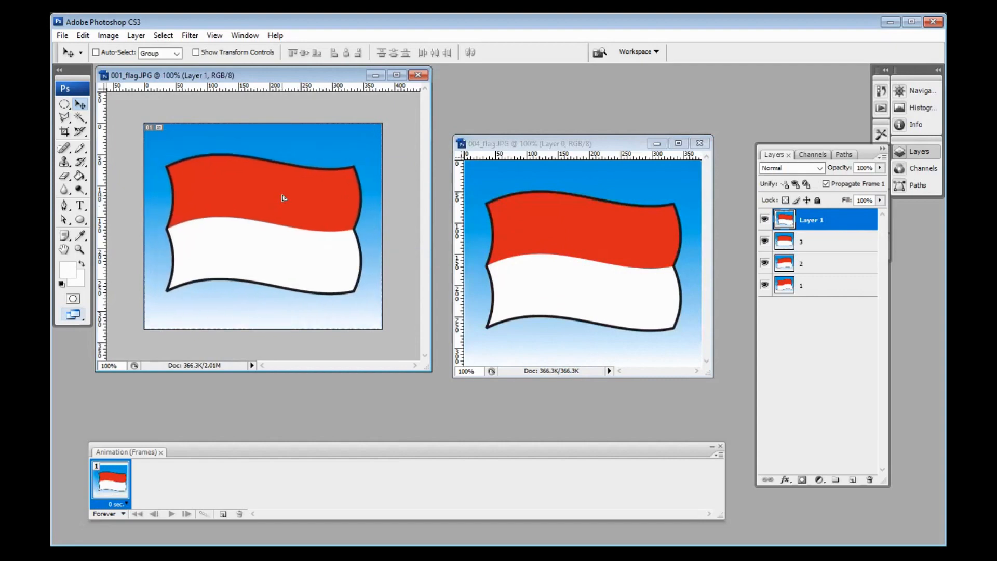
left_click(701, 146)
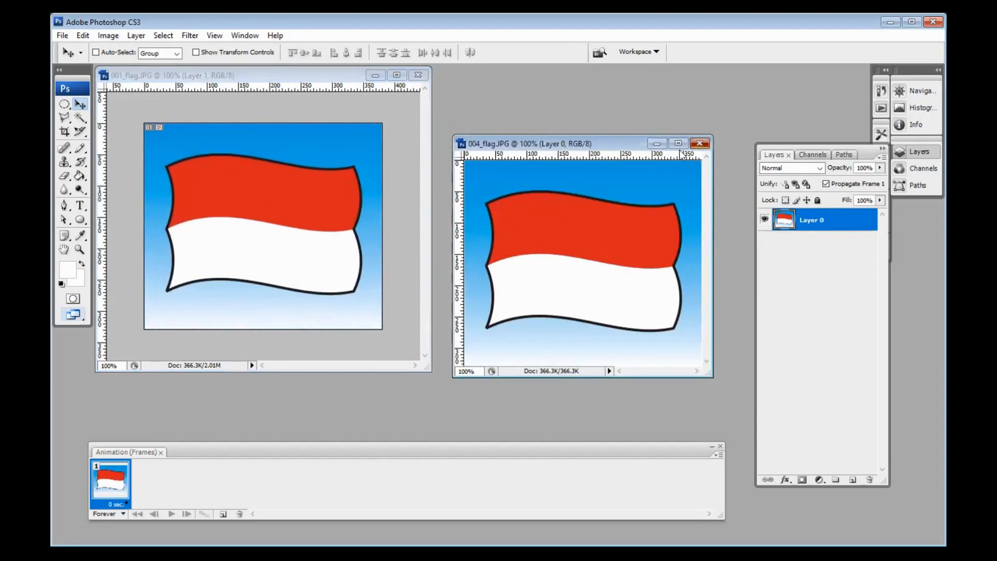
key("Return")
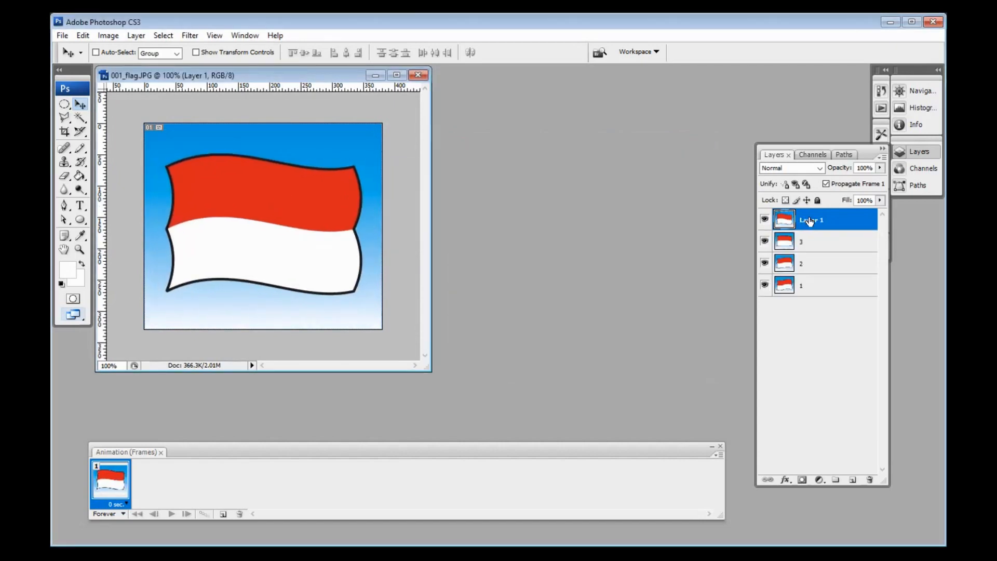
double_click(810, 221)
type("4")
key("Return")
- Open the 005_flag image beside the 001_flag.JPG document and convert its Background into a regular layer
key("ctrl+o")
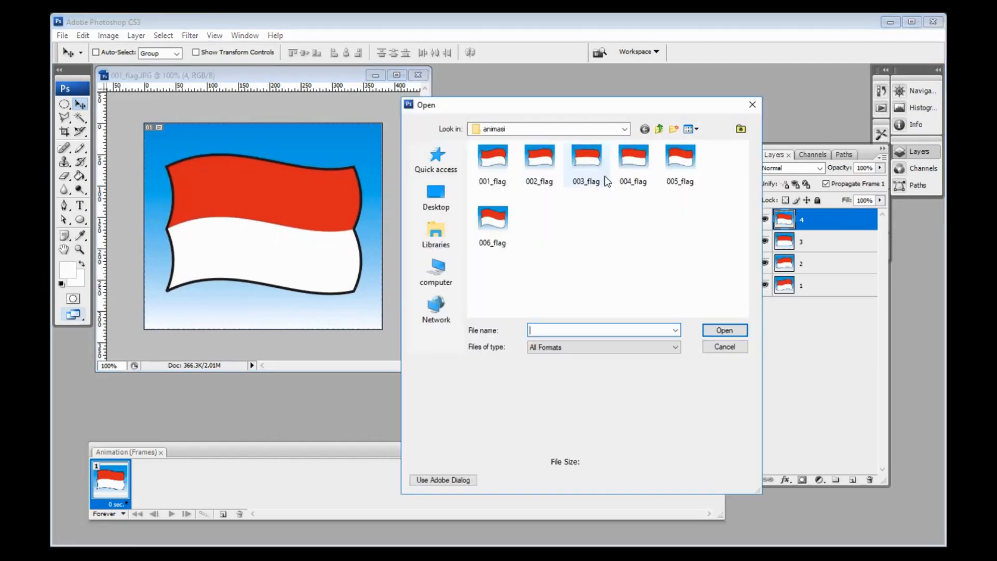
left_click(680, 161)
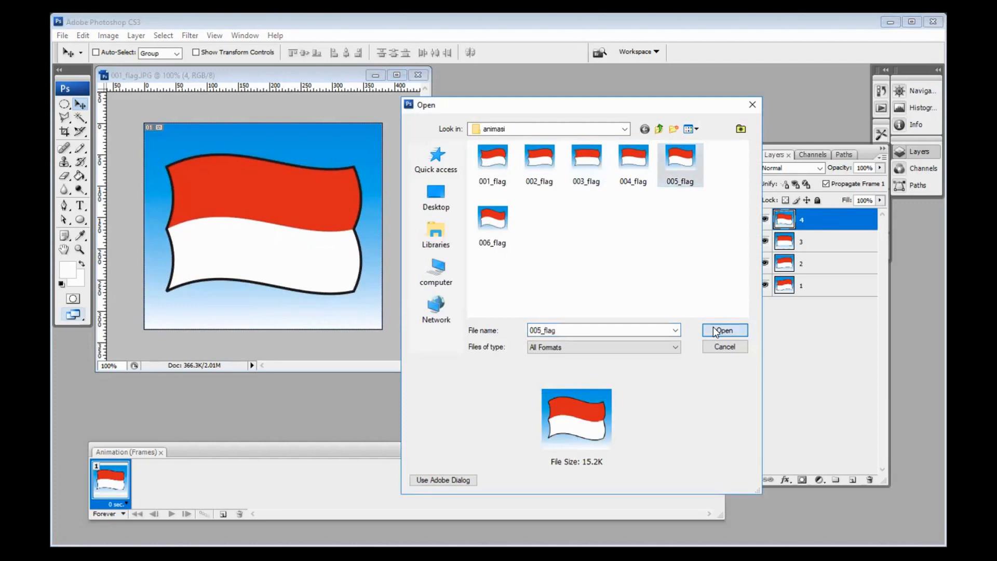
left_click(716, 331)
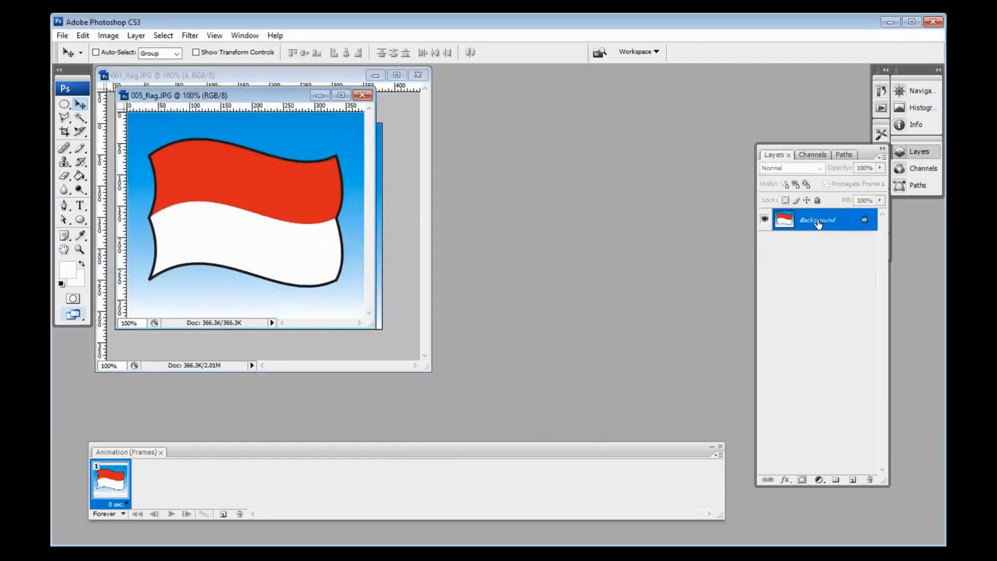
double_click(819, 221)
left_click(602, 188)
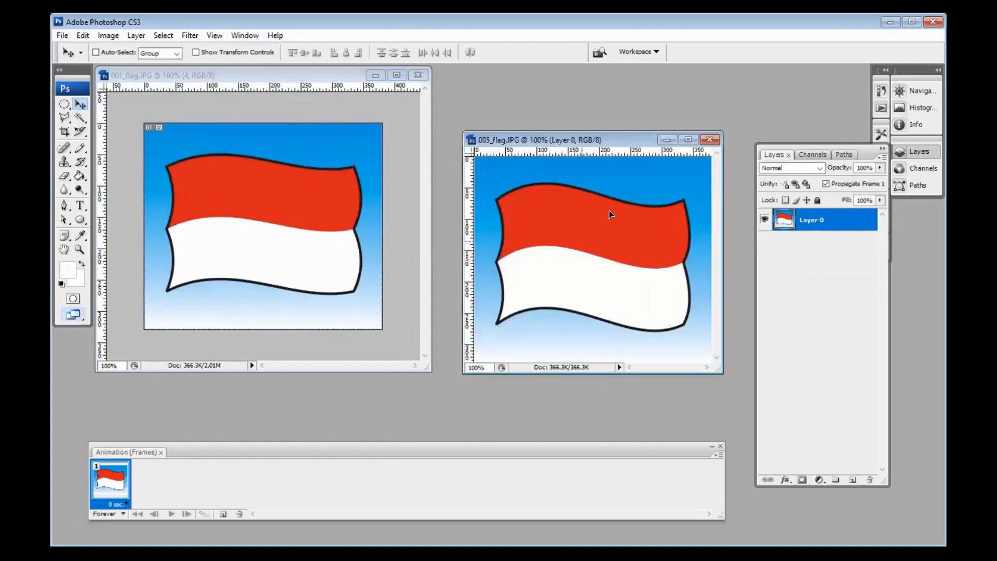
- Copy the 005_flag image into 001_flag.JPG as a layer named 5, aligned with the canvas, and close 005_flag.JPG
left_click_drag(609, 211, 246, 232)
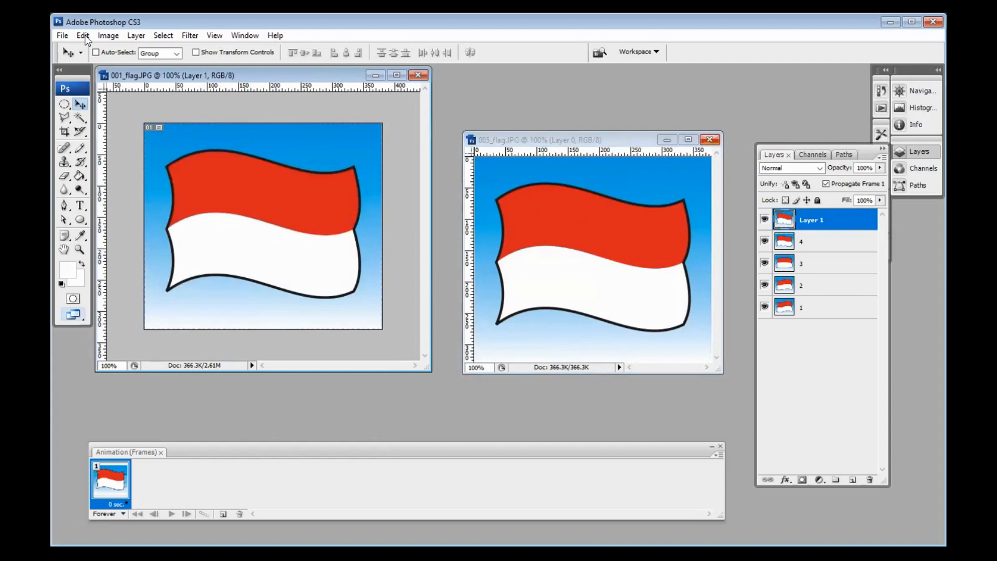
left_click(709, 139)
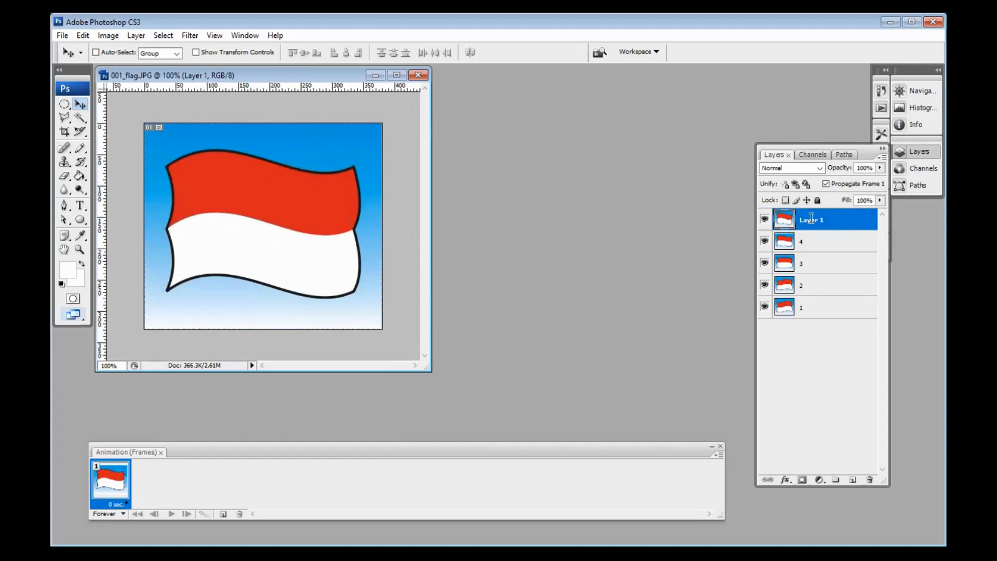
double_click(812, 219)
type("5")
- Open the 006_flag image and convert its Background into a regular layer
double_click(541, 256)
left_click(719, 329)
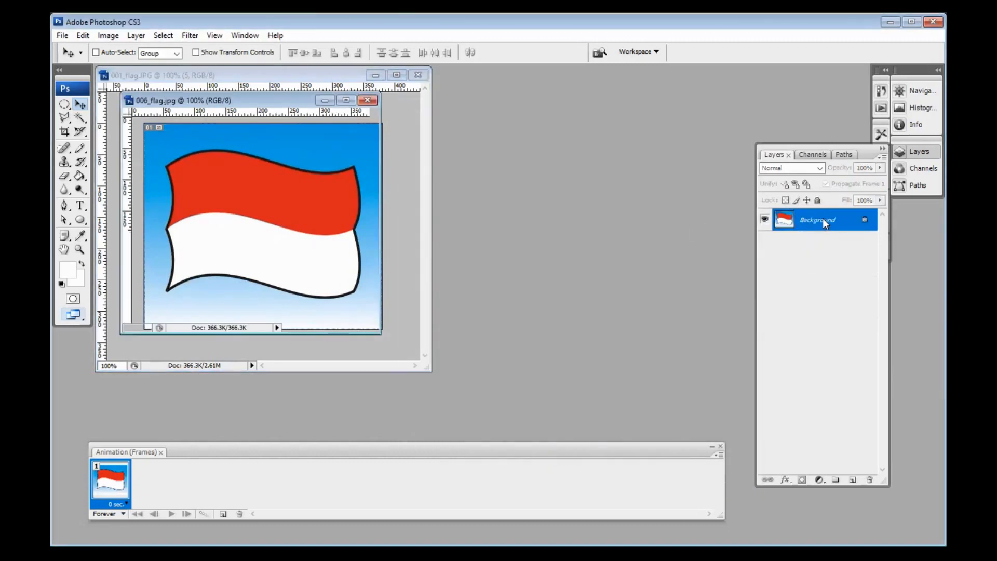
double_click(822, 223)
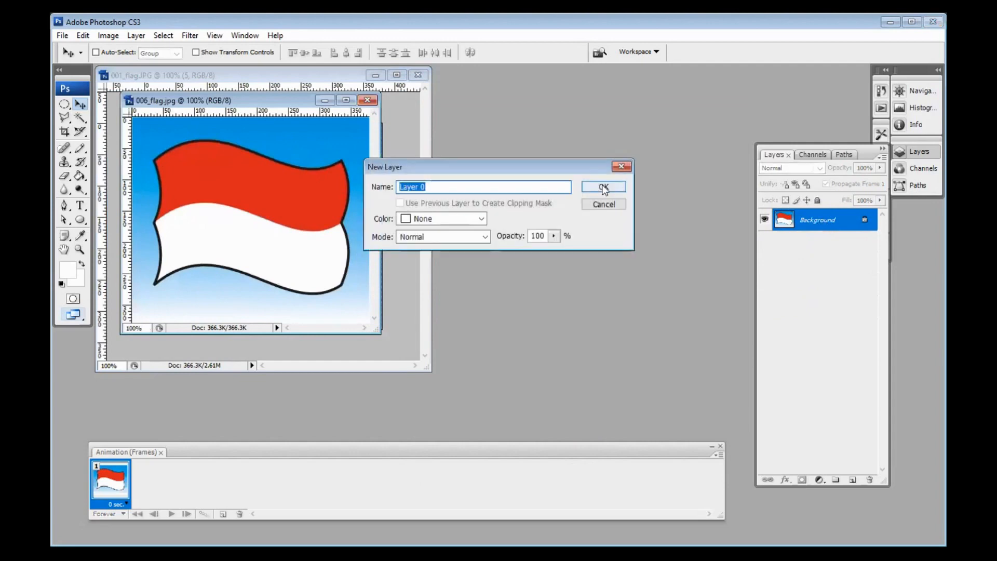
left_click(602, 186)
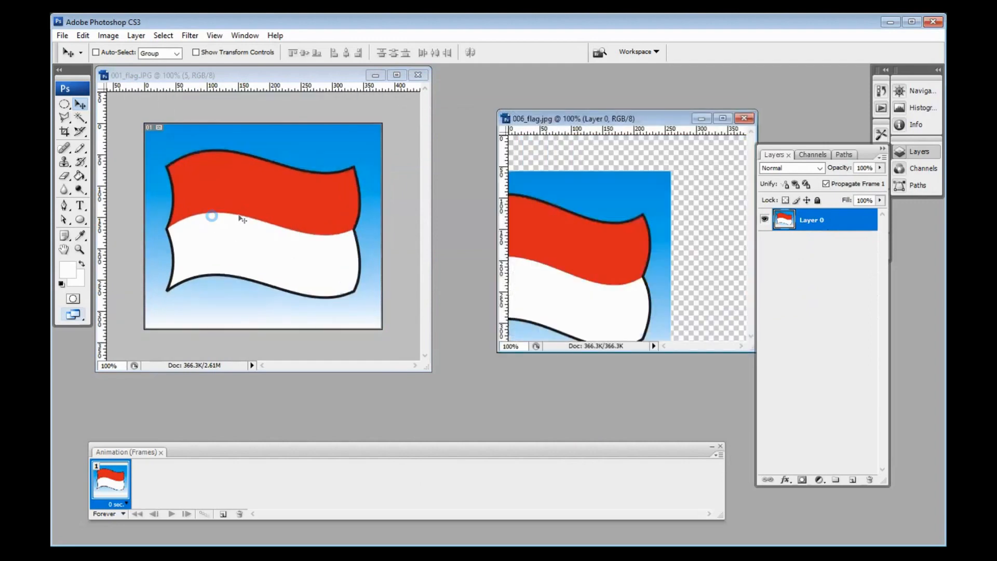
- Copy the 006_flag image into 001_flag.JPG as a layer named 6, aligned with the canvas, and close 006_flag.jpg without saving
left_click_drag(212, 216, 246, 185)
left_click(744, 118)
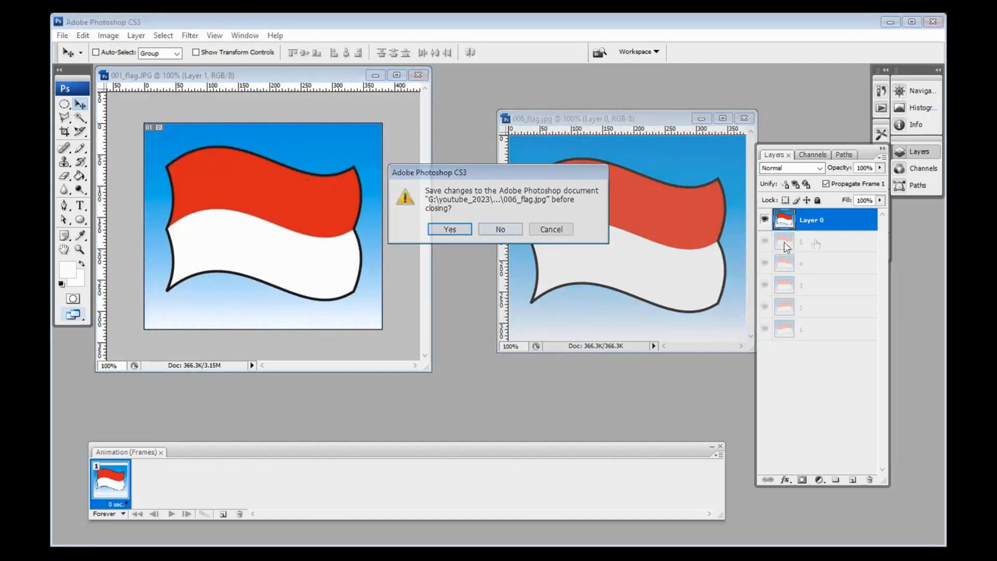
left_click(507, 230)
double_click(808, 221)
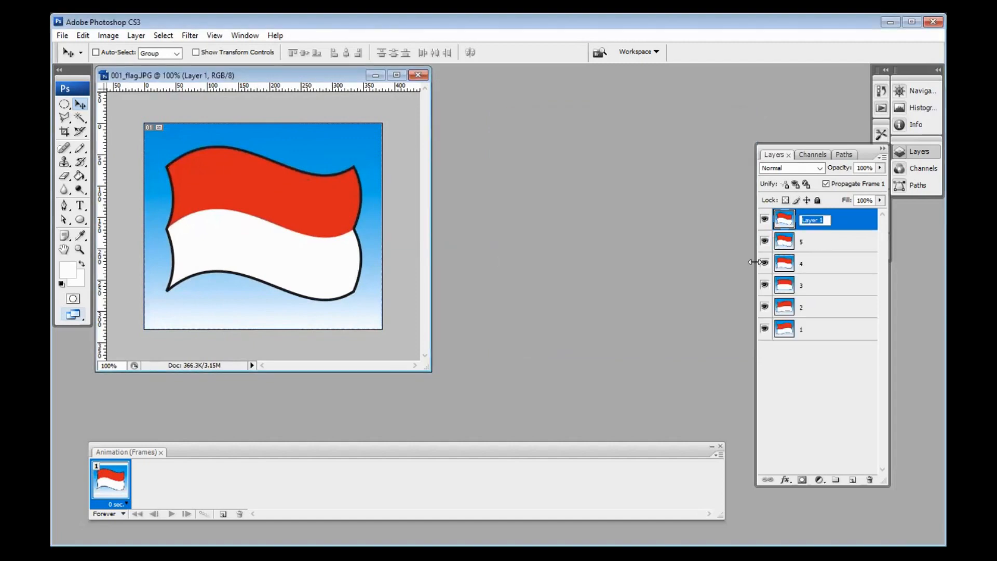
type("6")
key("Return")
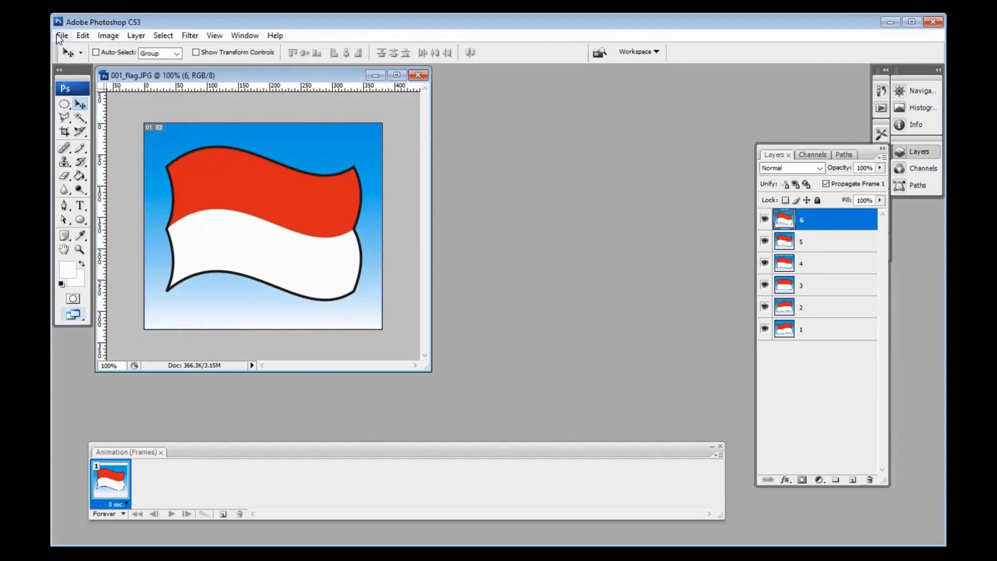
- Save the layered document in the animasi folder as the Photoshop file flag_animation, with maximized compatibility
key("alt+f")
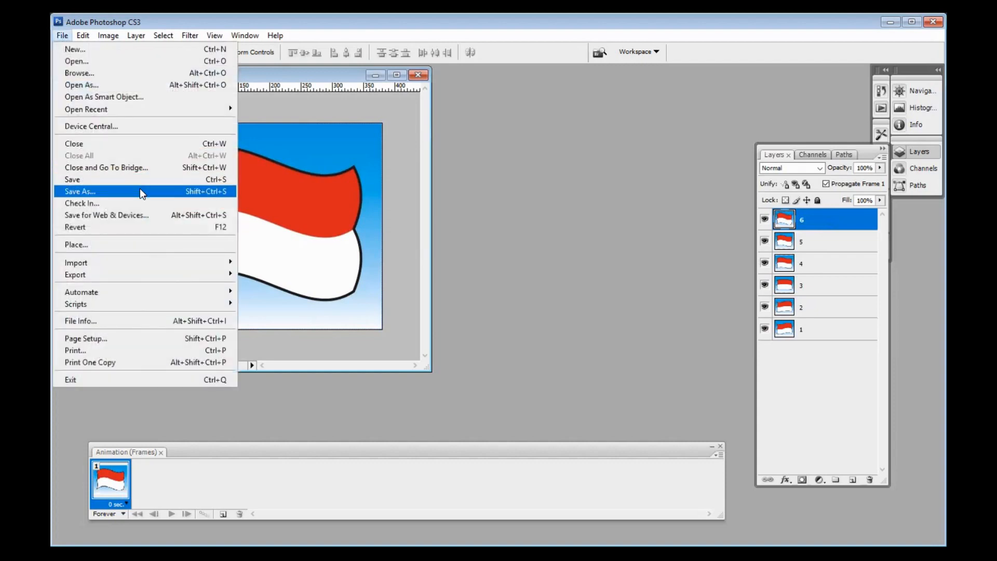
key("Return")
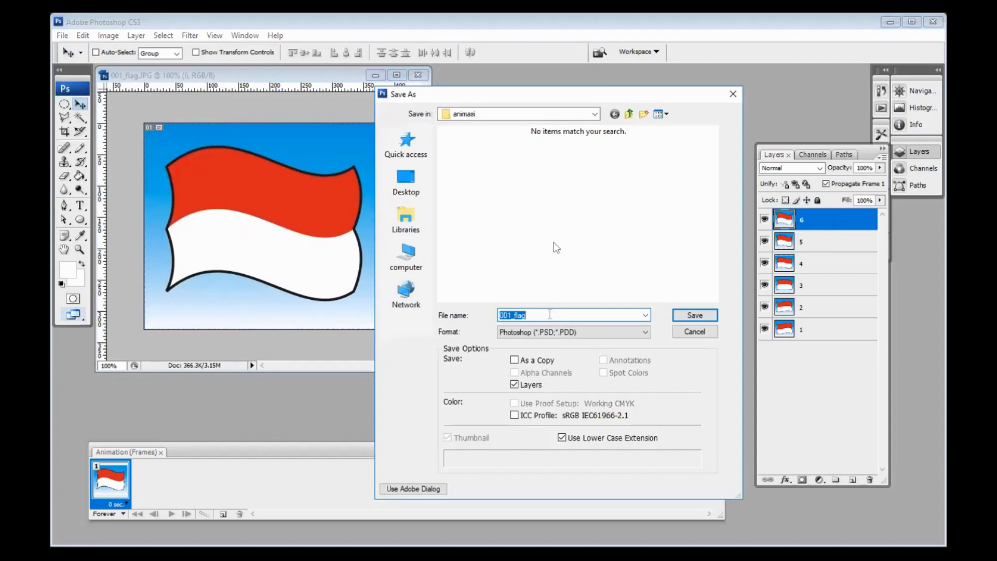
left_click(535, 109)
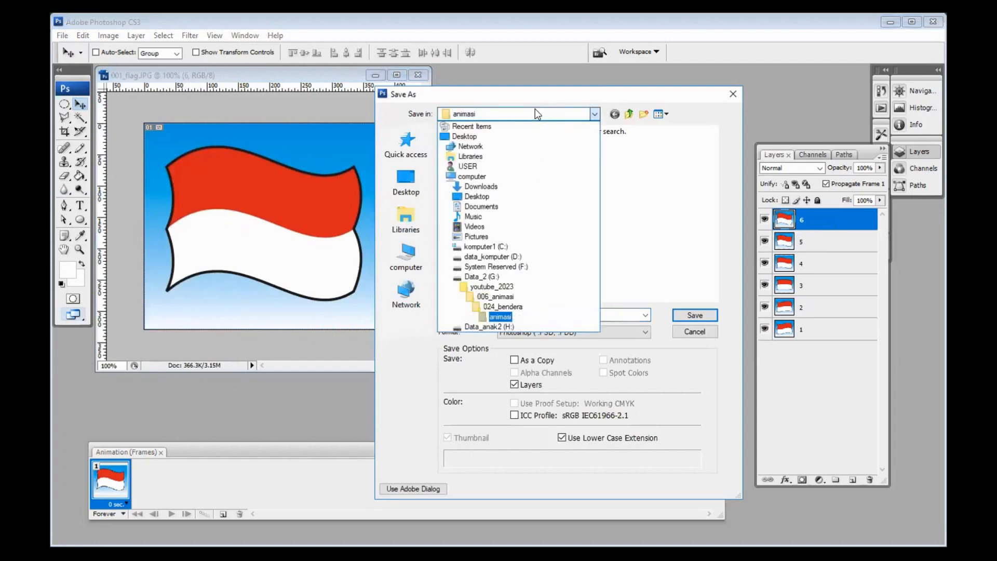
left_click(543, 315)
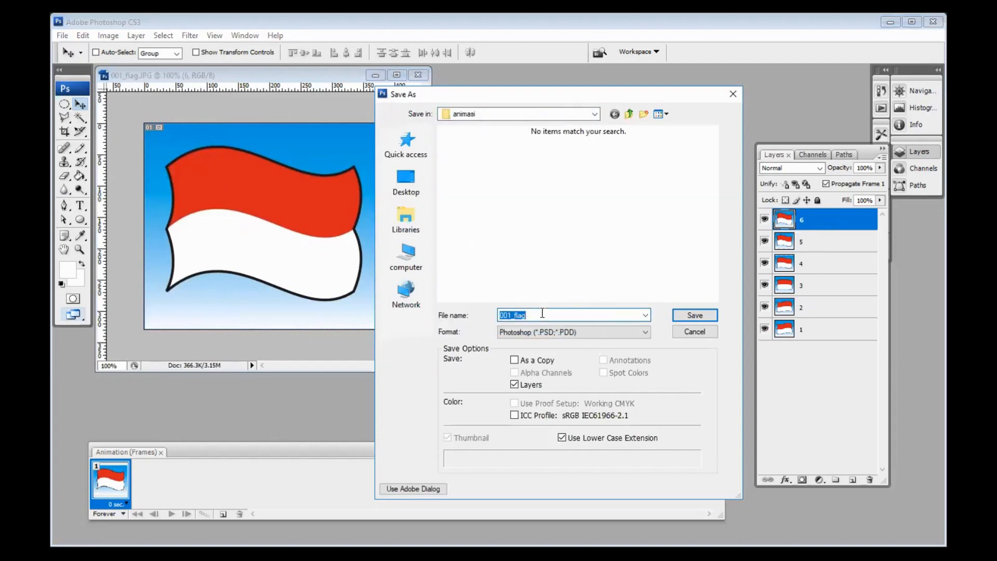
type("flag_animat")
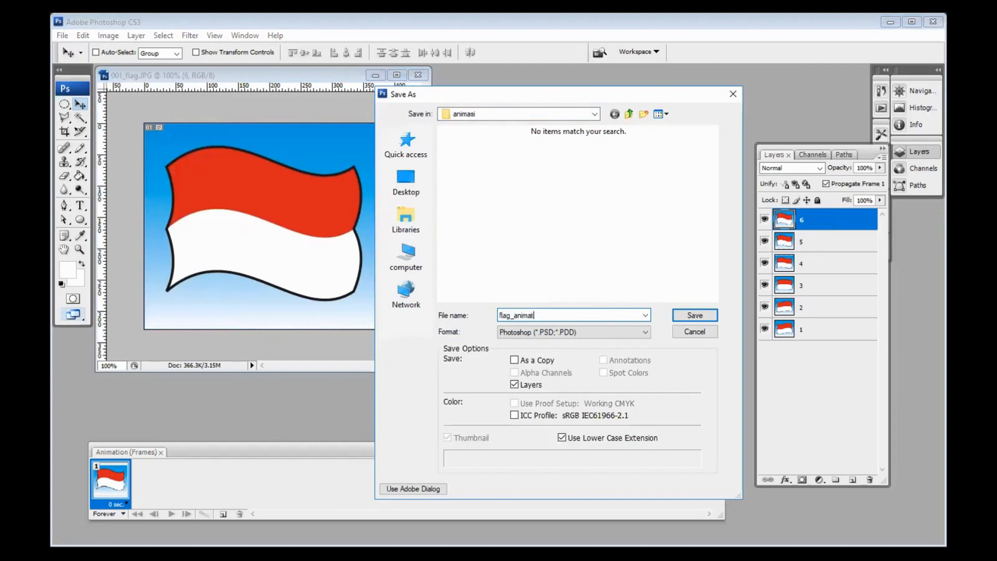
type("ion")
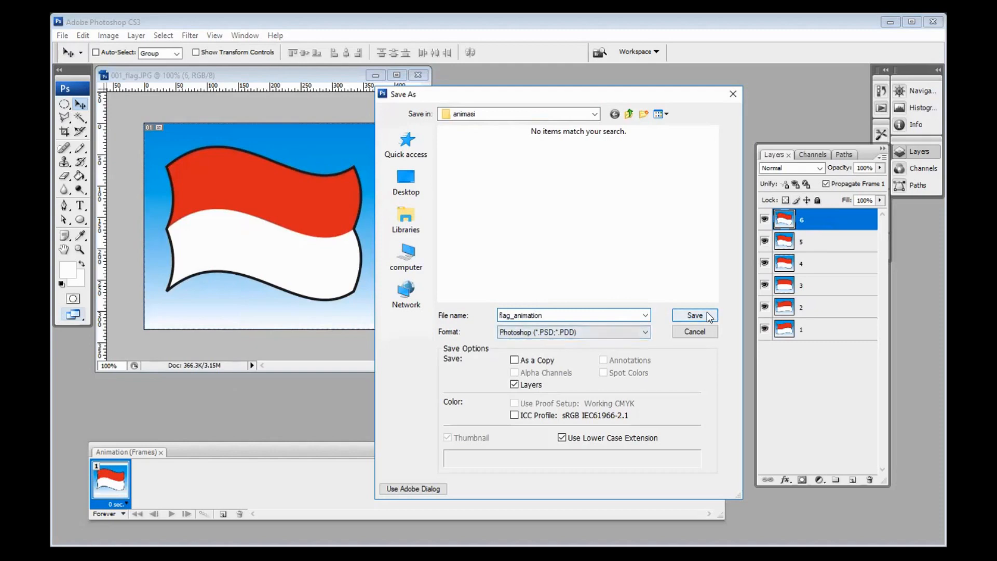
key("Return")
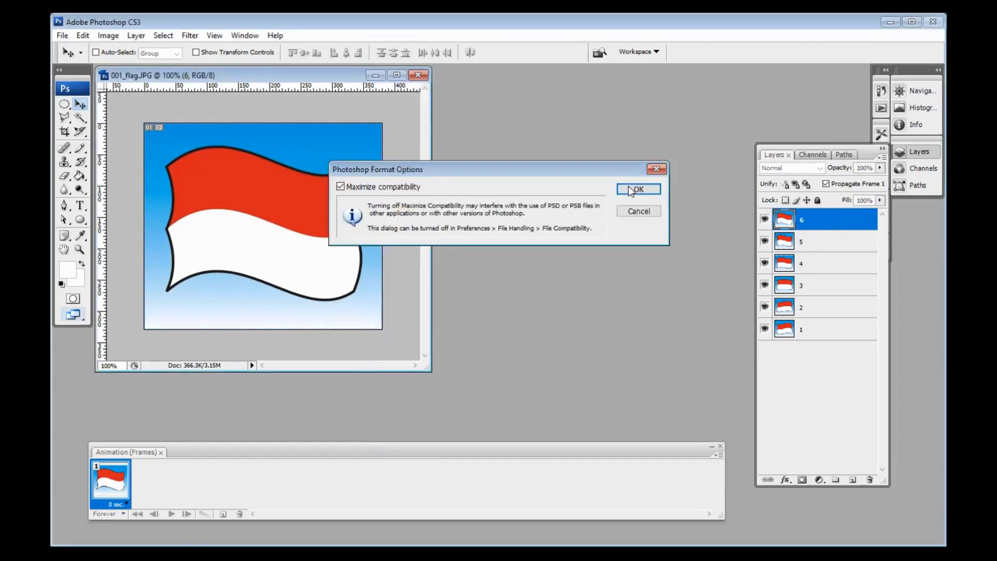
left_click(632, 189)
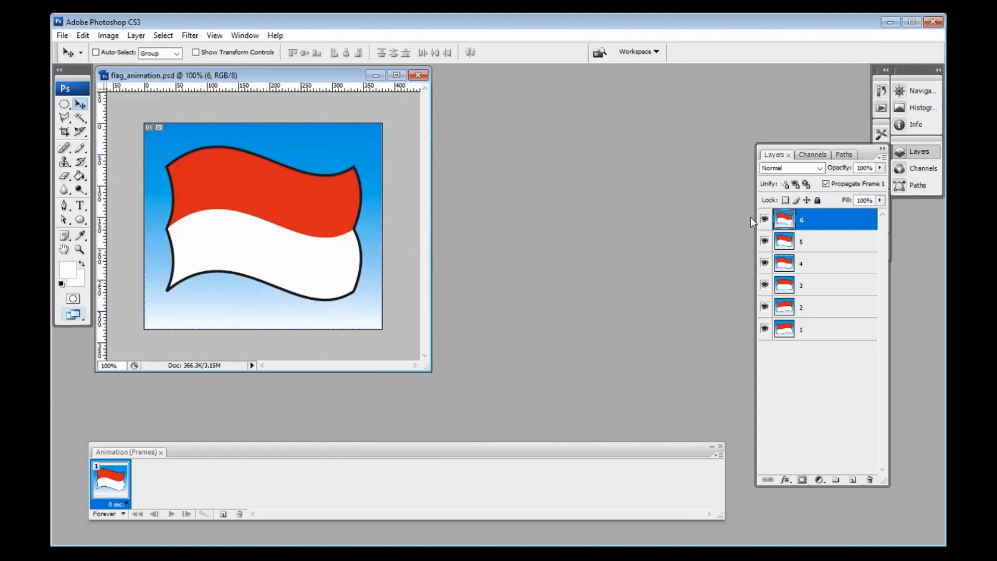
- Hide layers 6 through 2 so frame 1 shows only layer 1, and set the frame's delay to 0.2 seconds
left_click(764, 220)
left_click(764, 242)
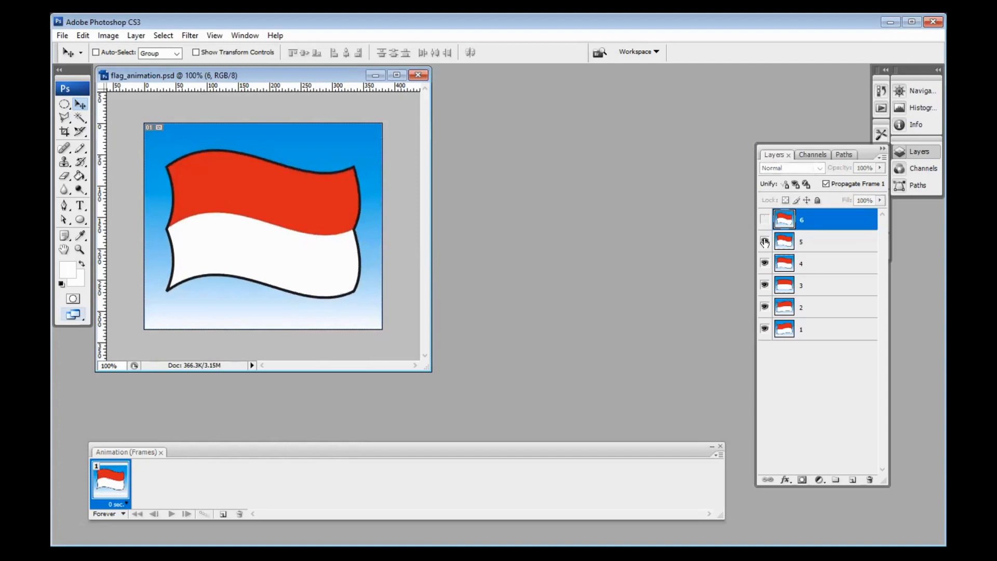
left_click(764, 263)
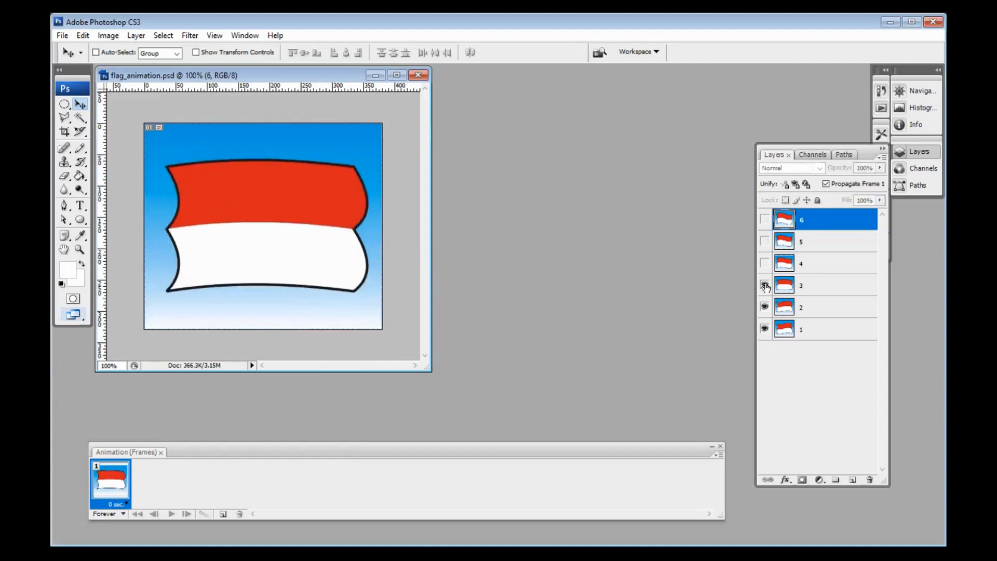
left_click(765, 285)
left_click(764, 307)
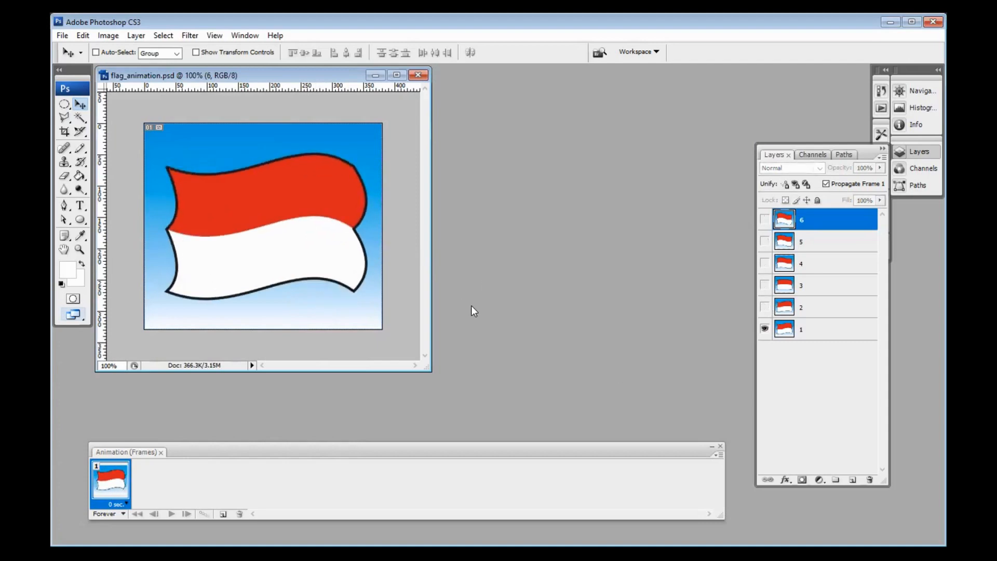
left_click(118, 504)
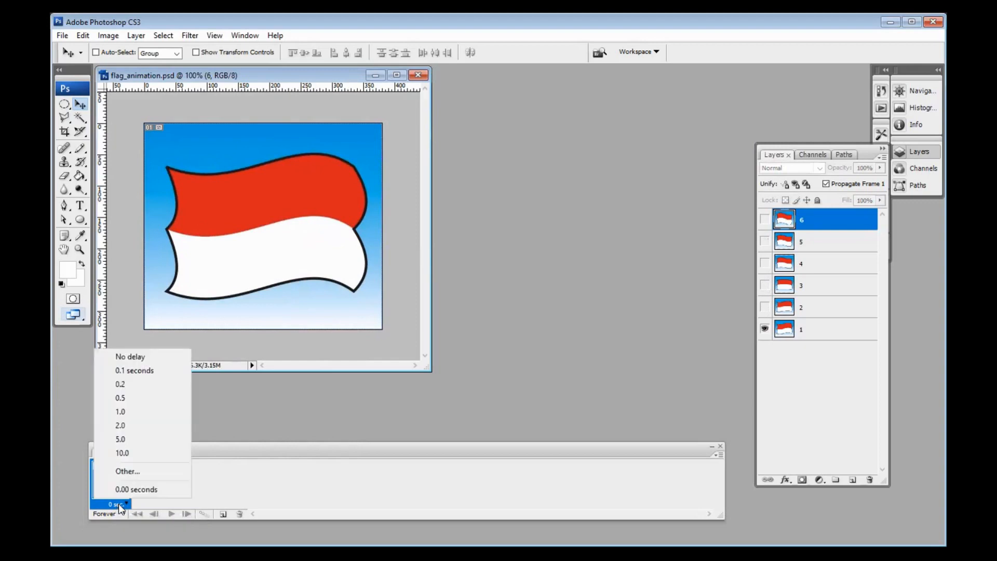
left_click(148, 386)
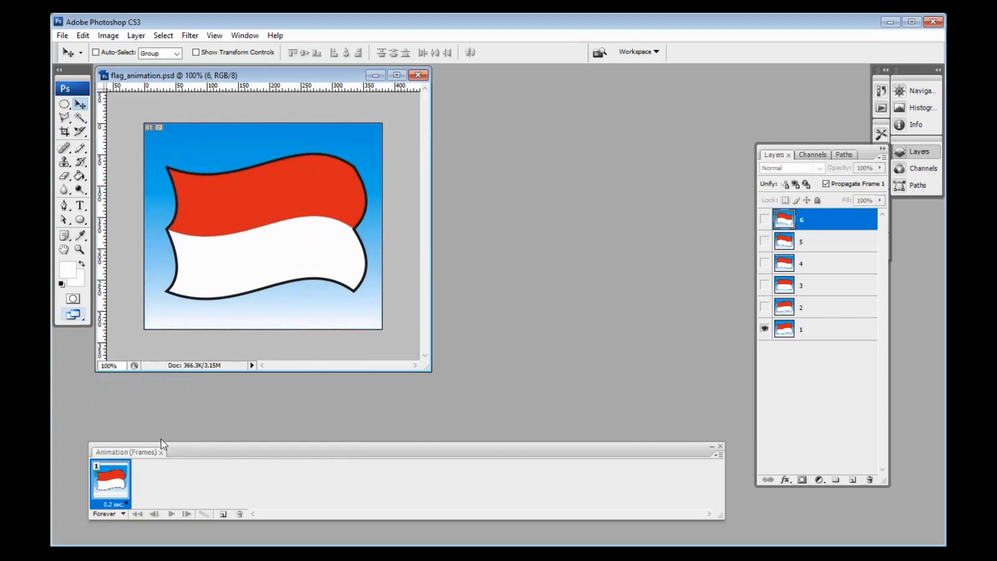
- Add animation frames 2 through 6, making the layer of the same number visible in each new frame above the lower-numbered layers
left_click(222, 516)
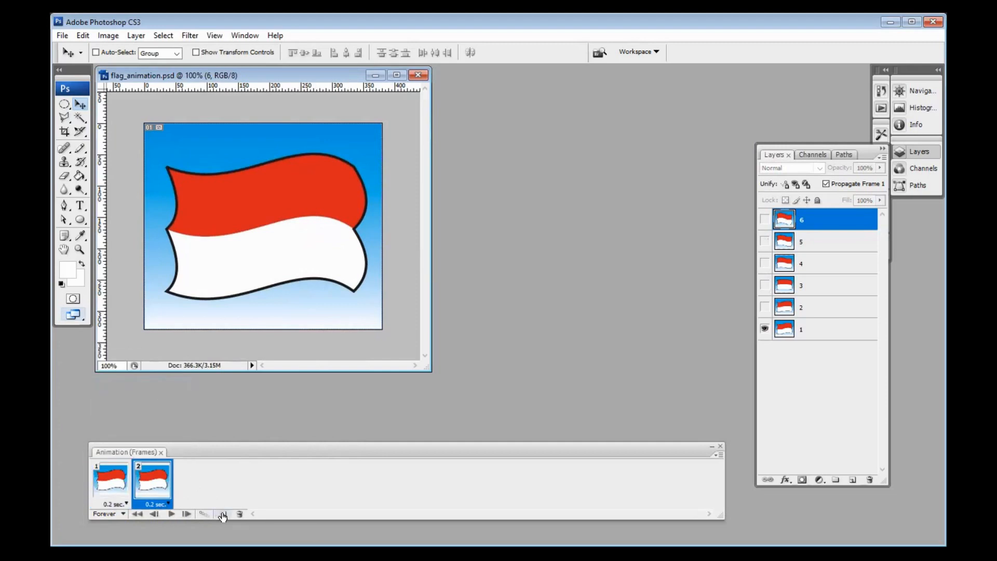
left_click(765, 308)
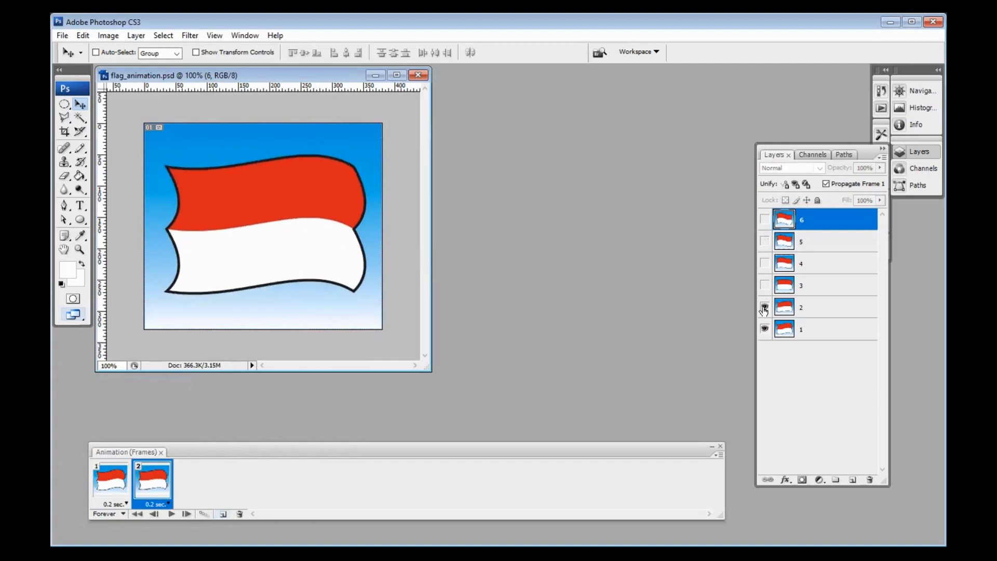
left_click(762, 329)
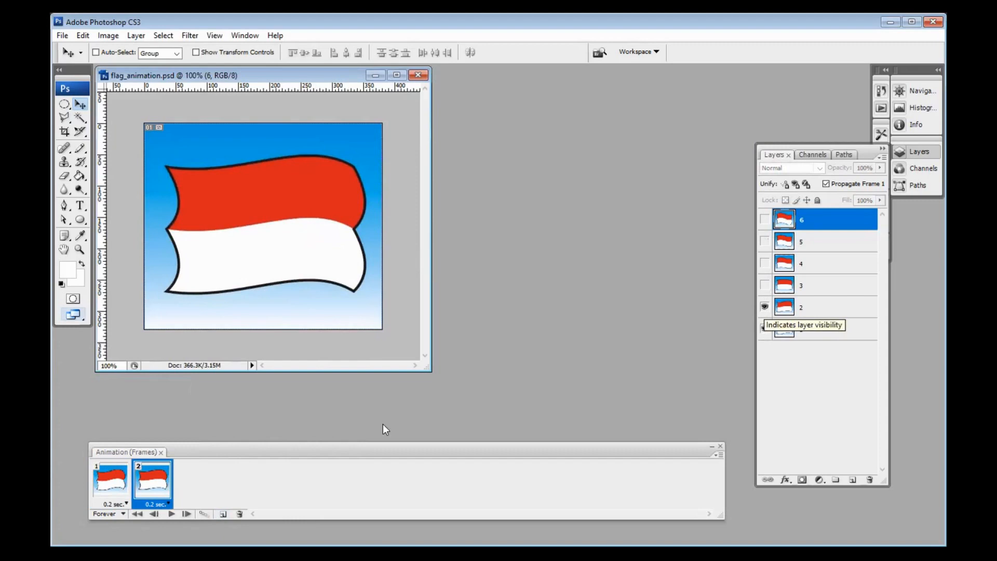
left_click(223, 515)
left_click(764, 285)
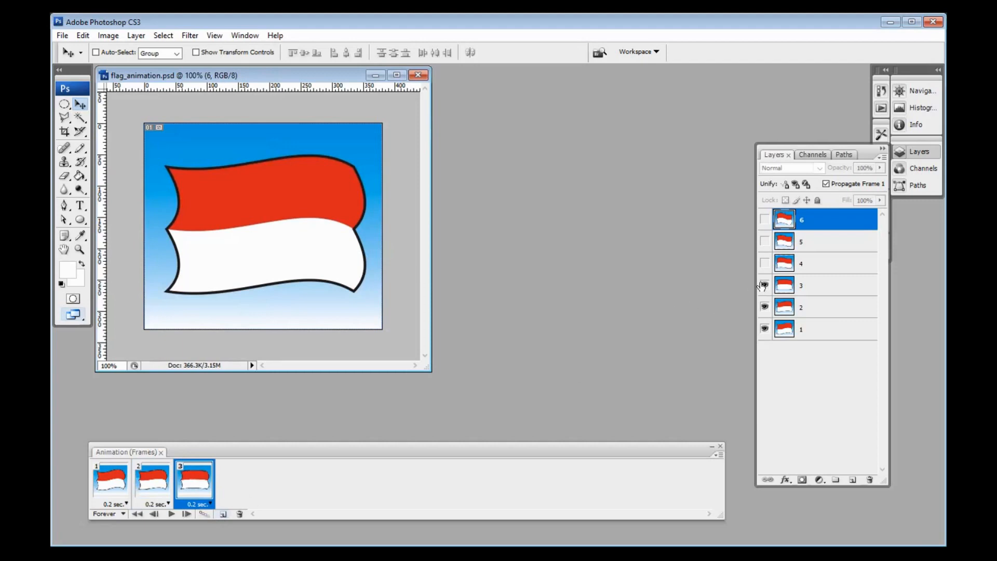
left_click(223, 515)
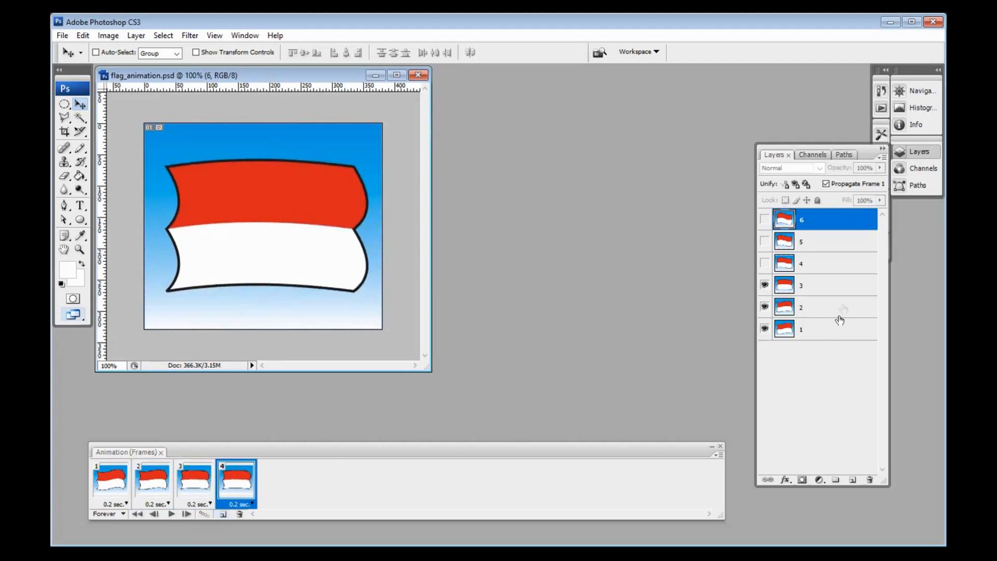
left_click(764, 263)
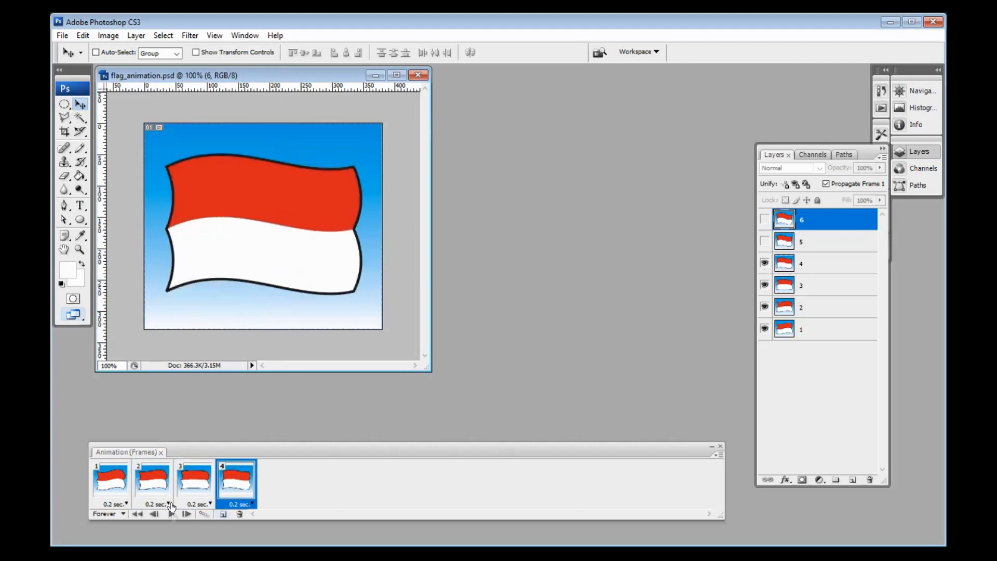
left_click(223, 515)
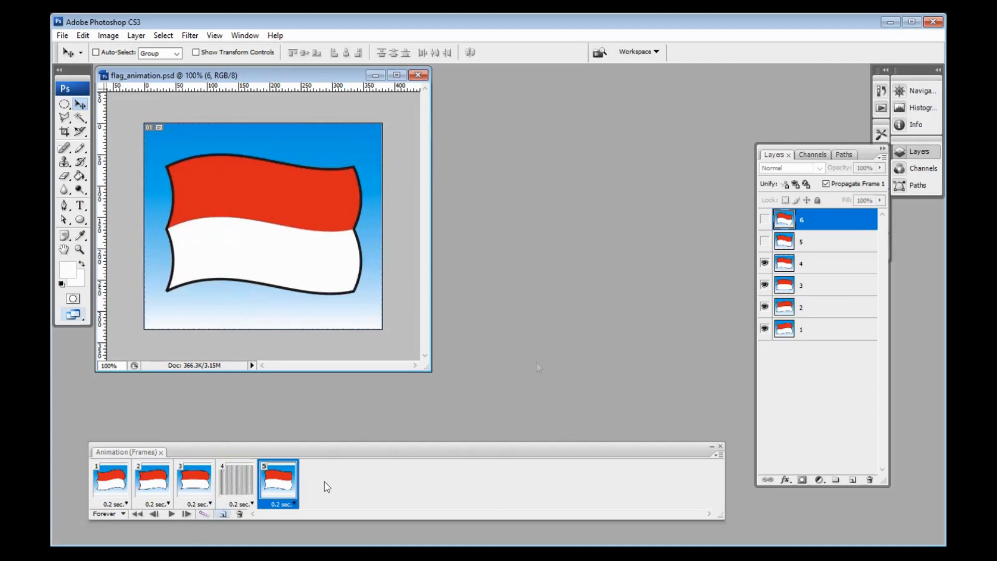
left_click(765, 241)
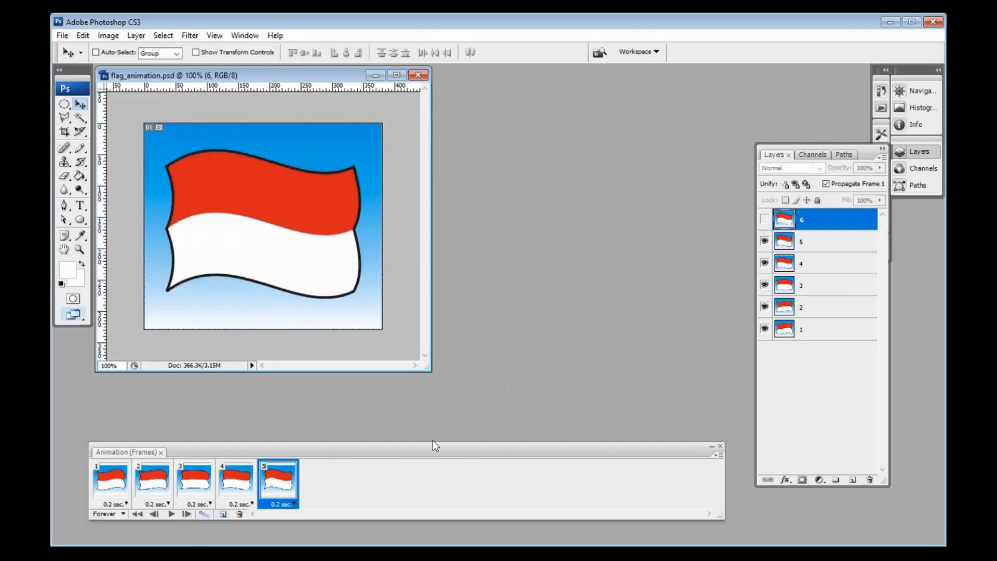
left_click(223, 514)
left_click(764, 218)
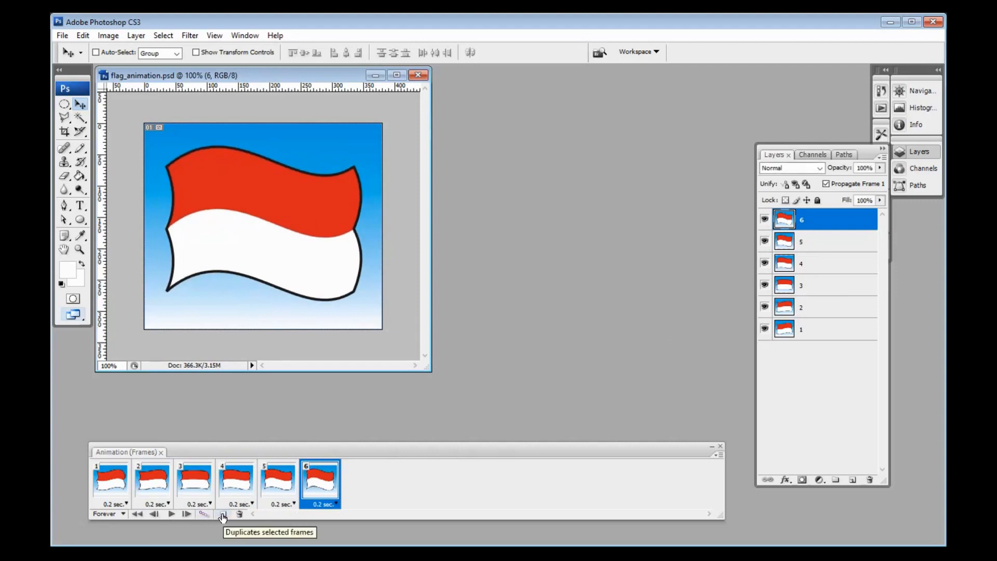
- Preview the animation before and after setting the delay of all six frames to 0.1 seconds
left_click(172, 514)
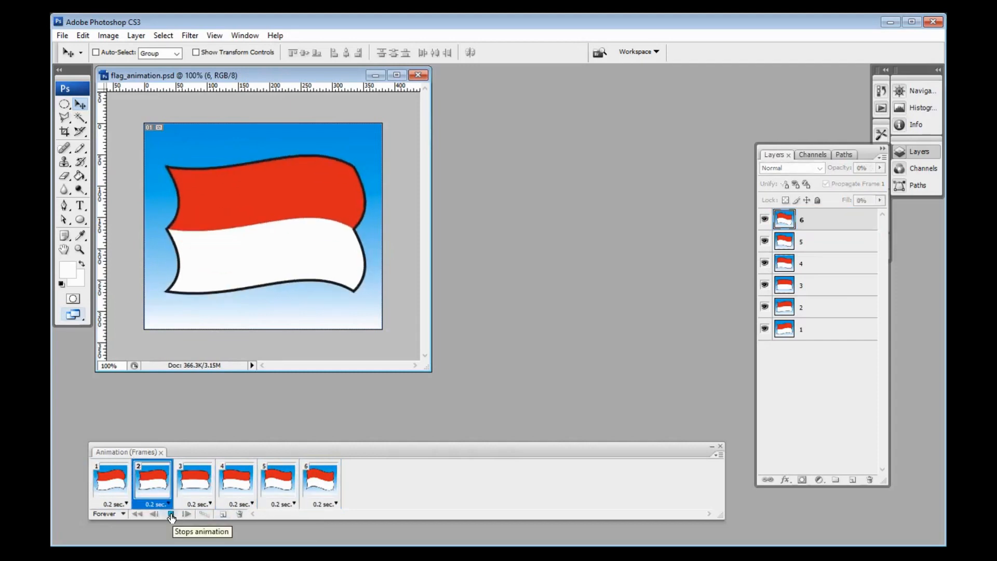
left_click(171, 515)
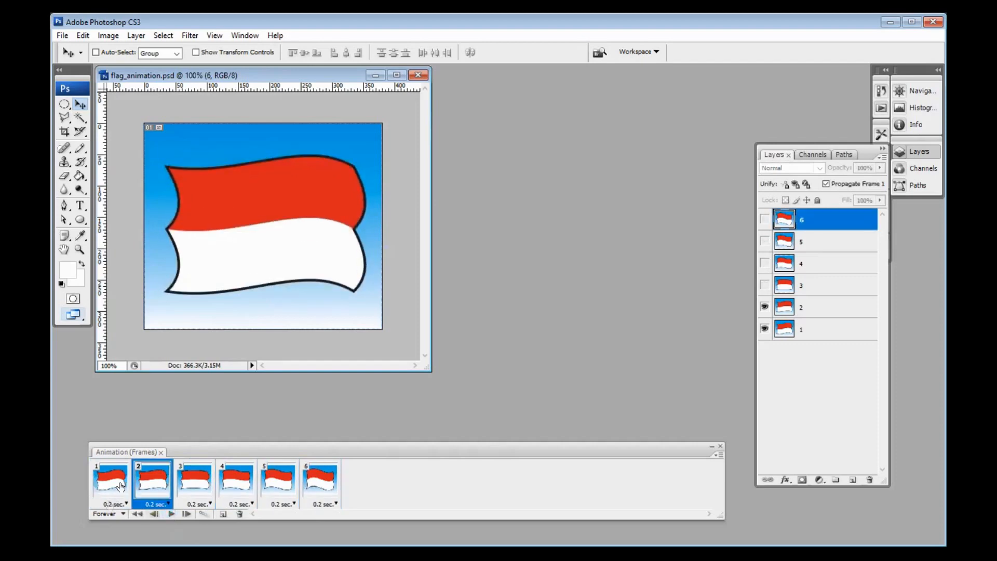
left_click(120, 485)
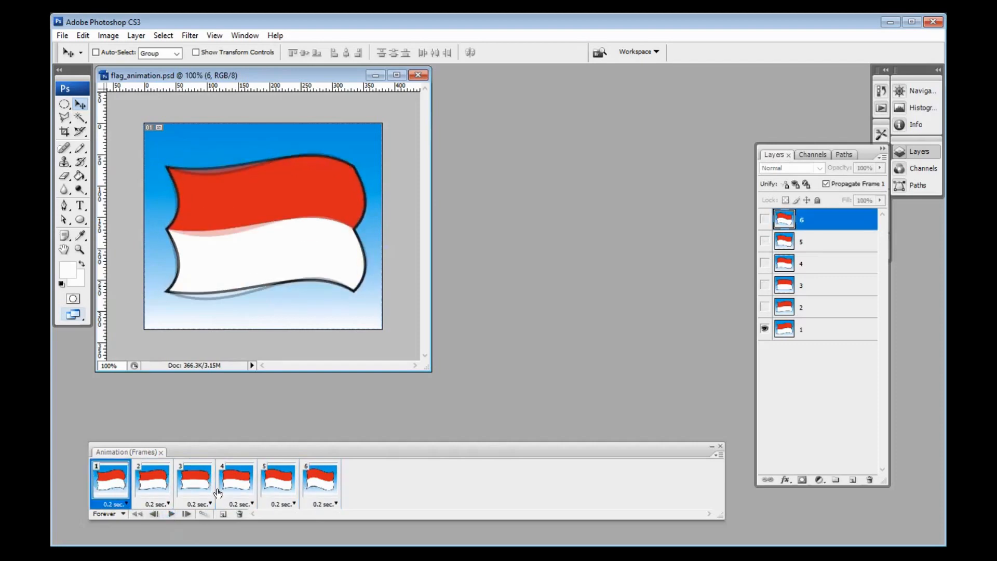
left_click(323, 484, "shift")
left_click(335, 504)
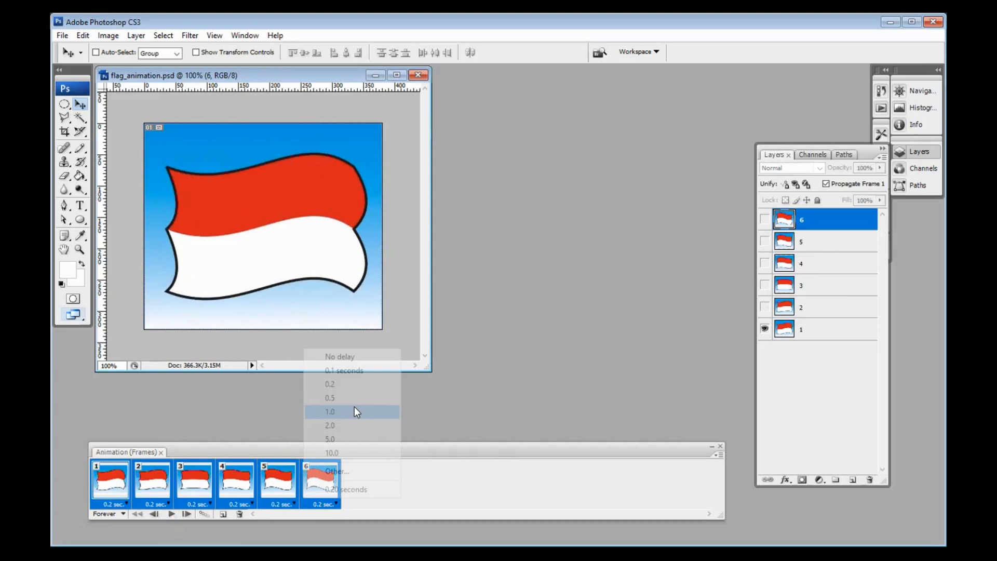
left_click(360, 371)
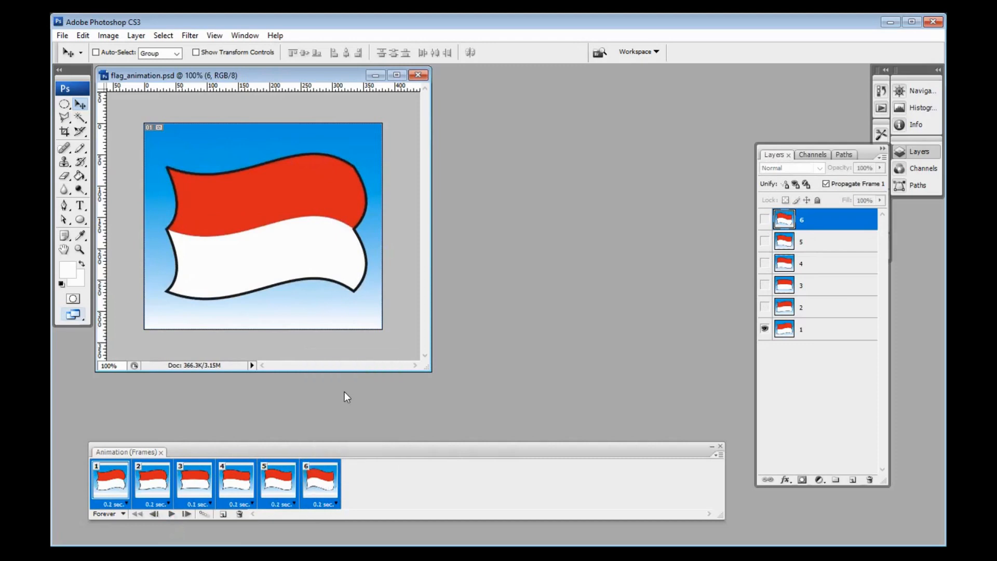
left_click(171, 515)
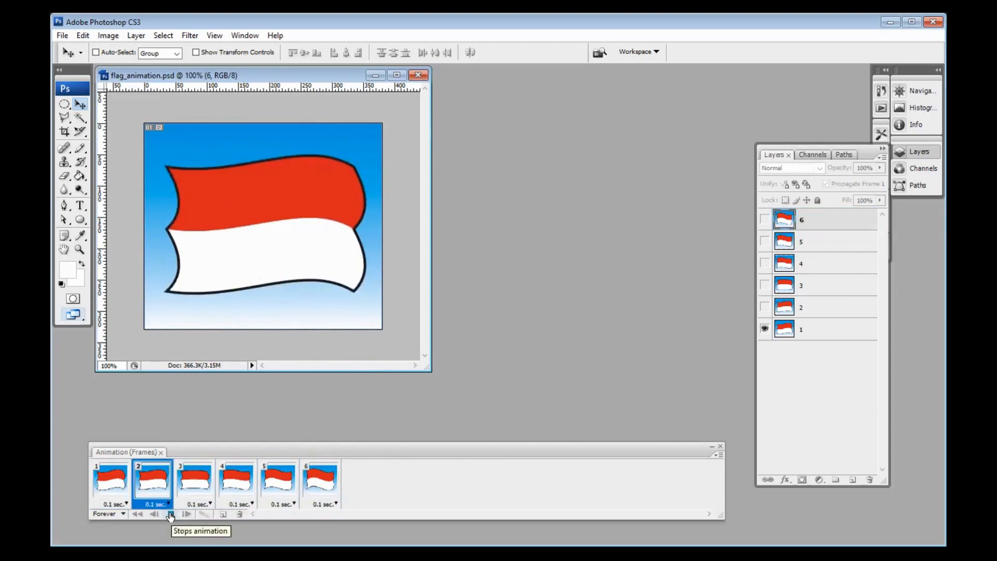
left_click(172, 515)
- Add frames 7 and 8 after frame 6, hiding layer 6 in frame 7 and also layer 5 in frame 8
left_click(326, 483)
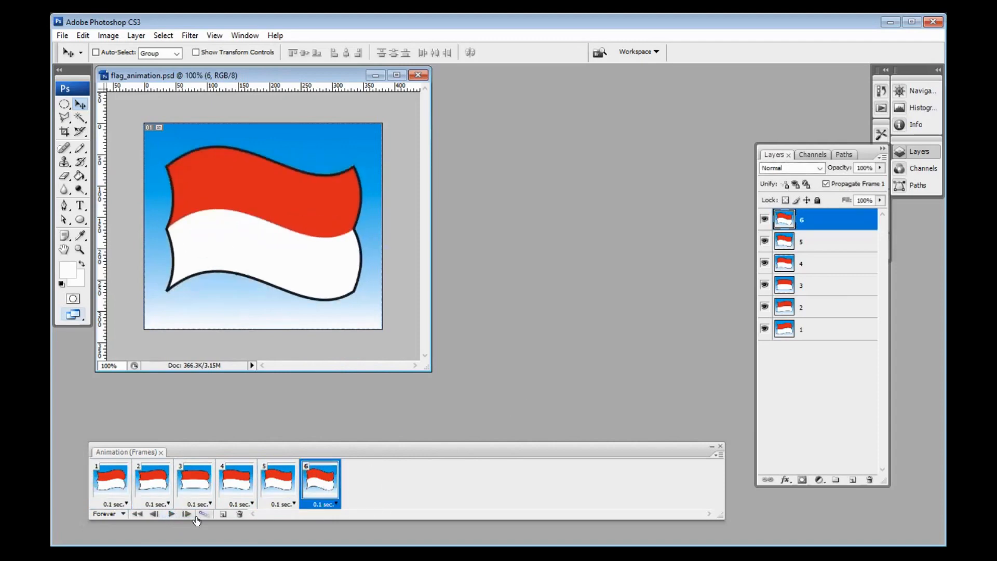
left_click(223, 515)
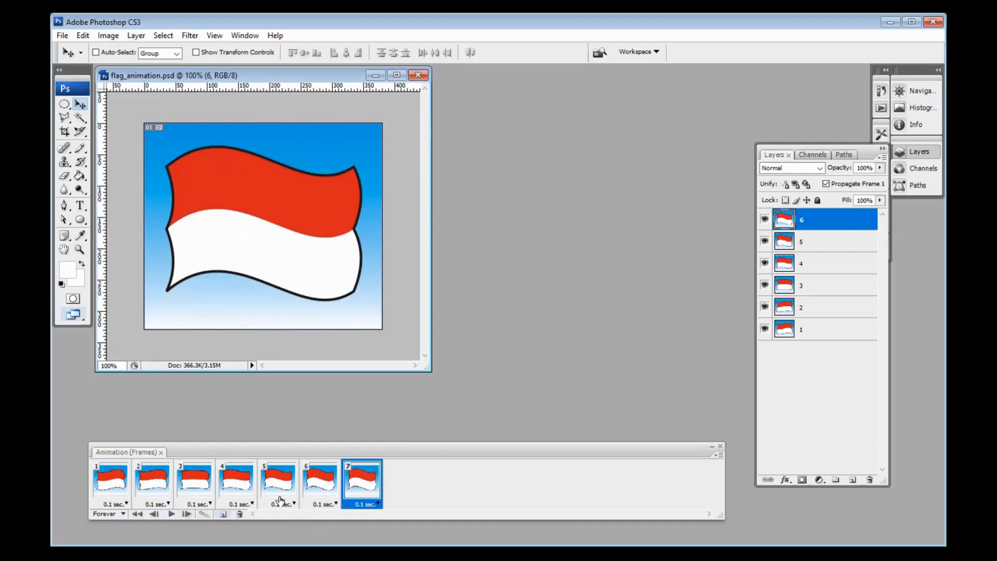
left_click(765, 220)
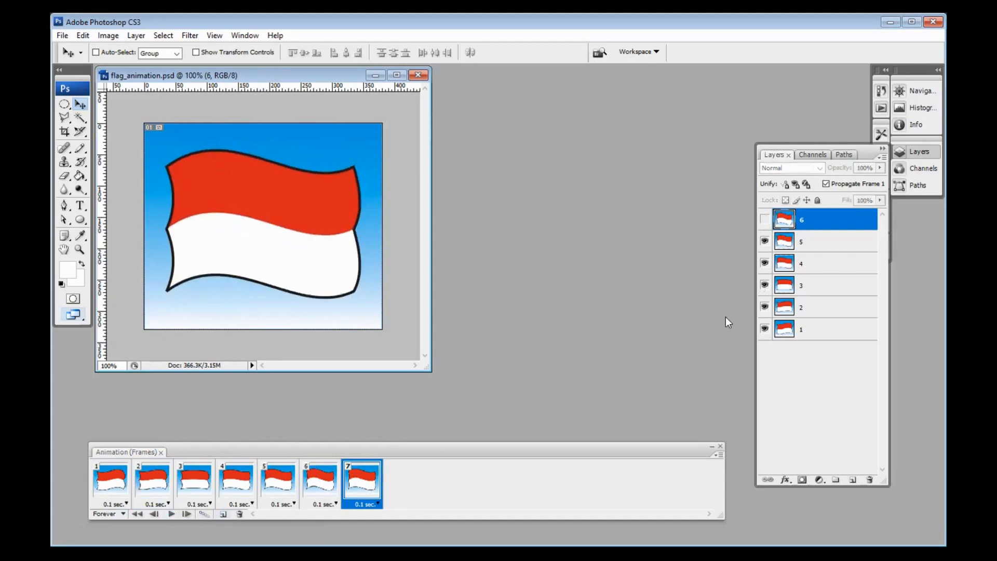
left_click(223, 515)
left_click(765, 241)
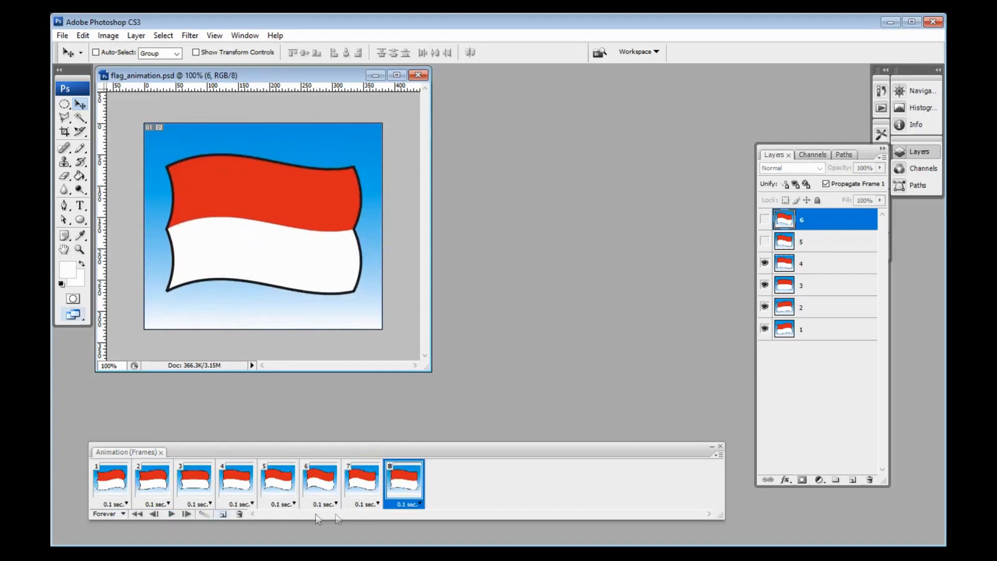
- Add frames 9, 10 and 11 after frame 8, hiding layer 4 in frame 9, also layer 3 in frame 10, and also layer 2 in frame 11
left_click(223, 515)
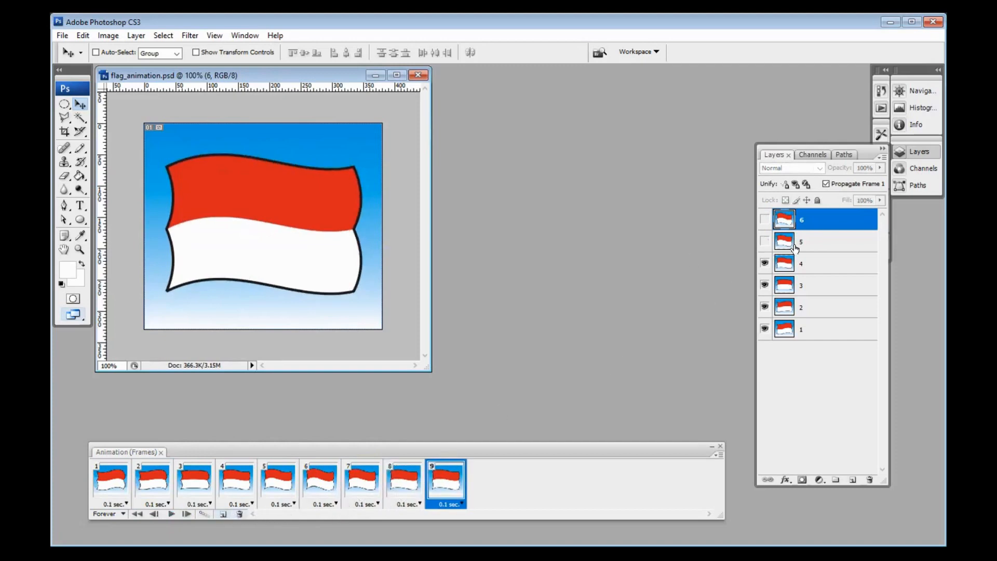
left_click(765, 263)
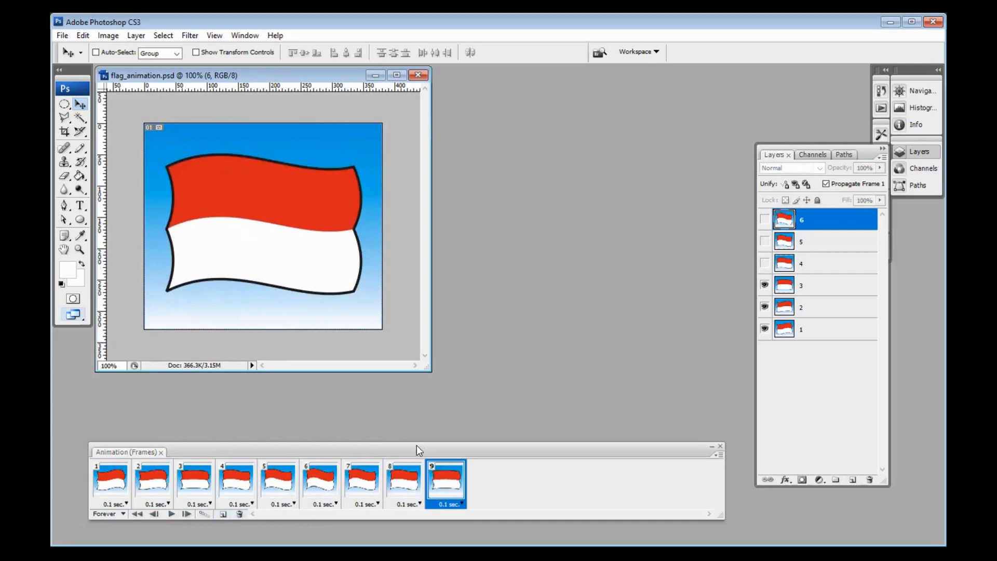
left_click(222, 515)
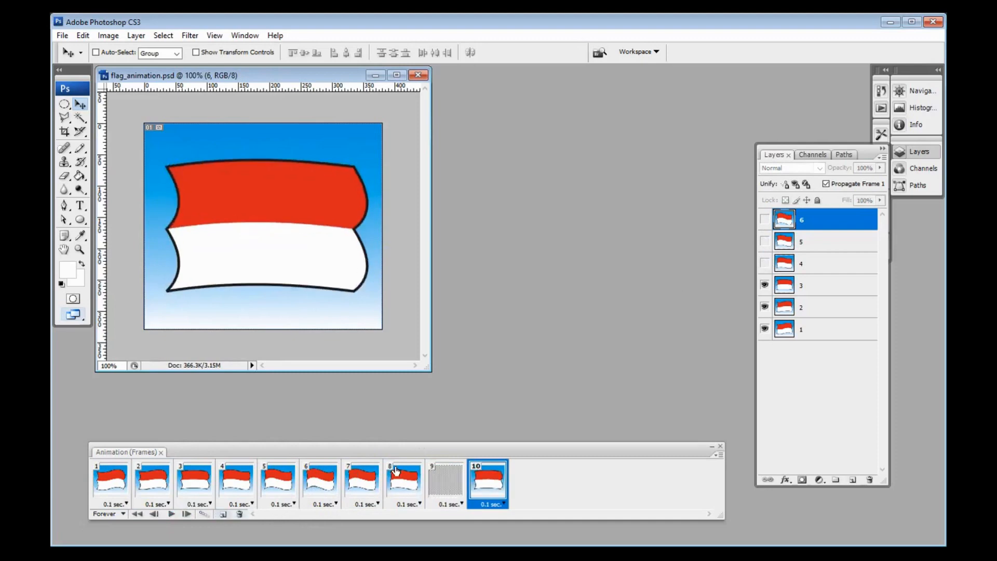
left_click(765, 286)
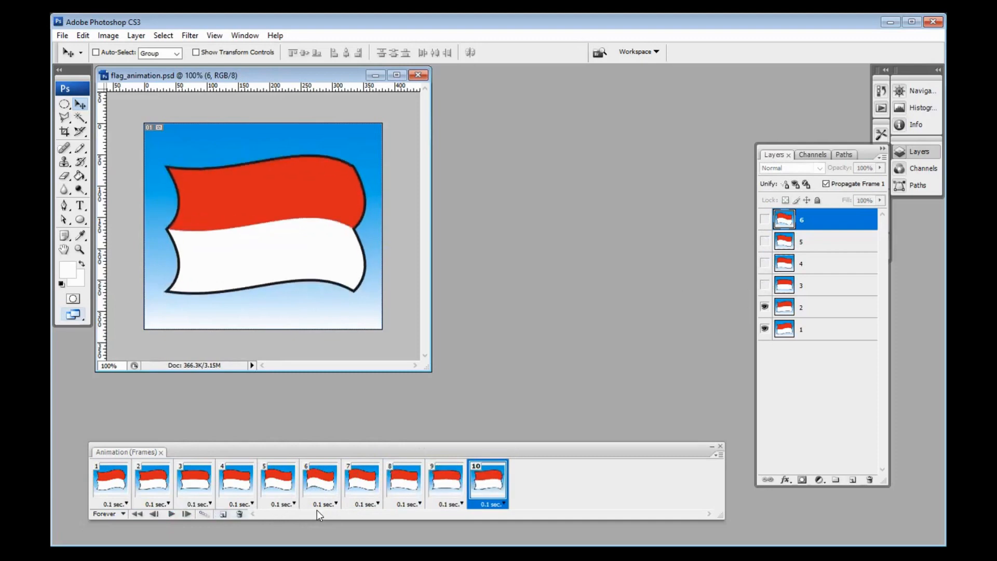
left_click(223, 515)
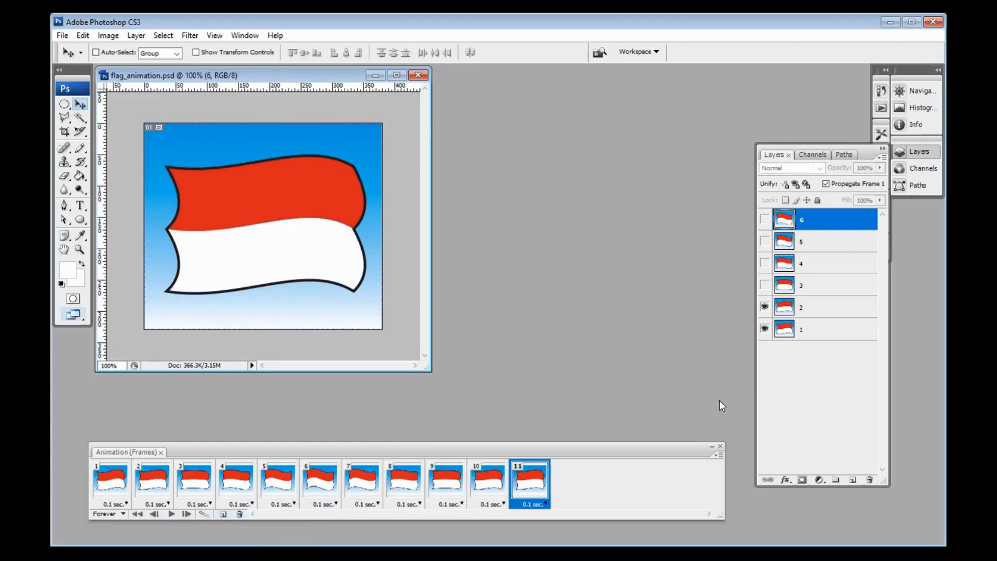
left_click(765, 307)
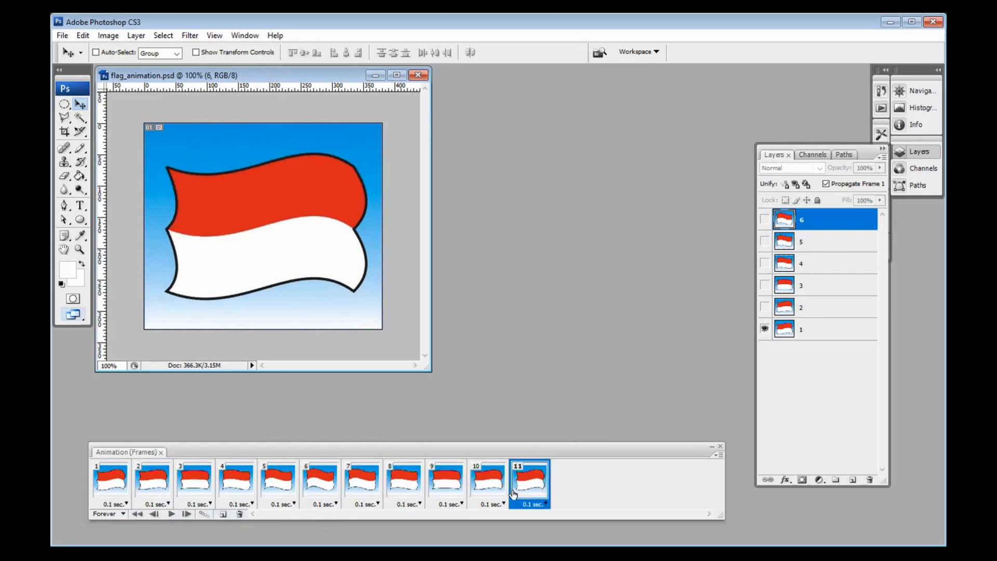
- Play the full flag animation from frame 1 to preview it, and stop the playback
left_click(119, 479)
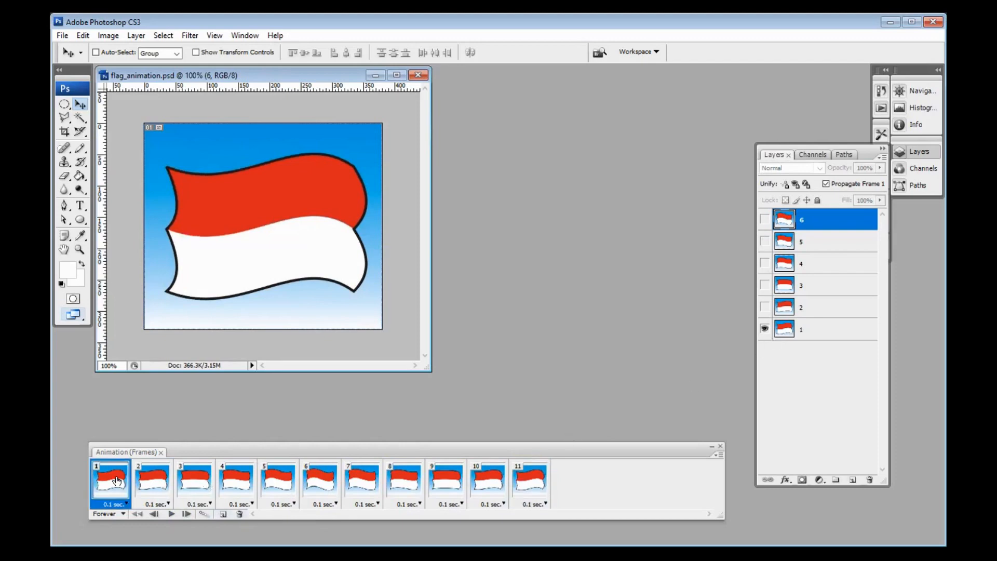
left_click(170, 514)
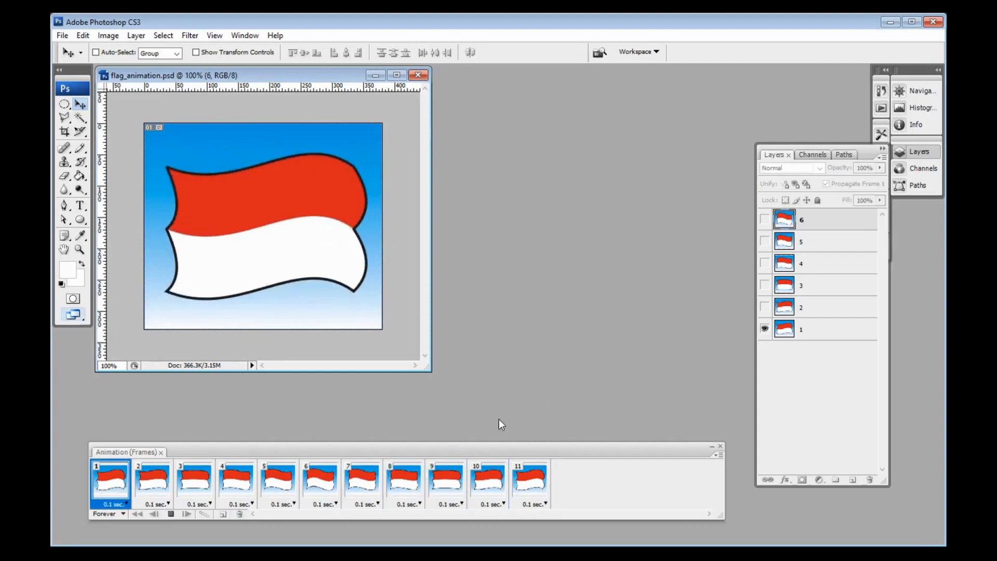
left_click(171, 514)
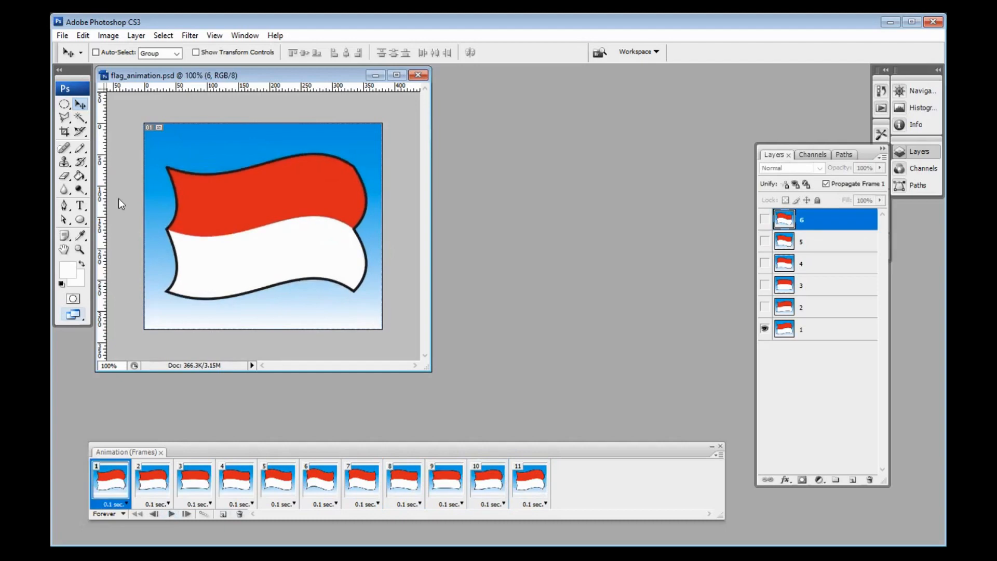
- Open Save for Web & Devices for the animation and set the output format to GIF
key("alt+f")
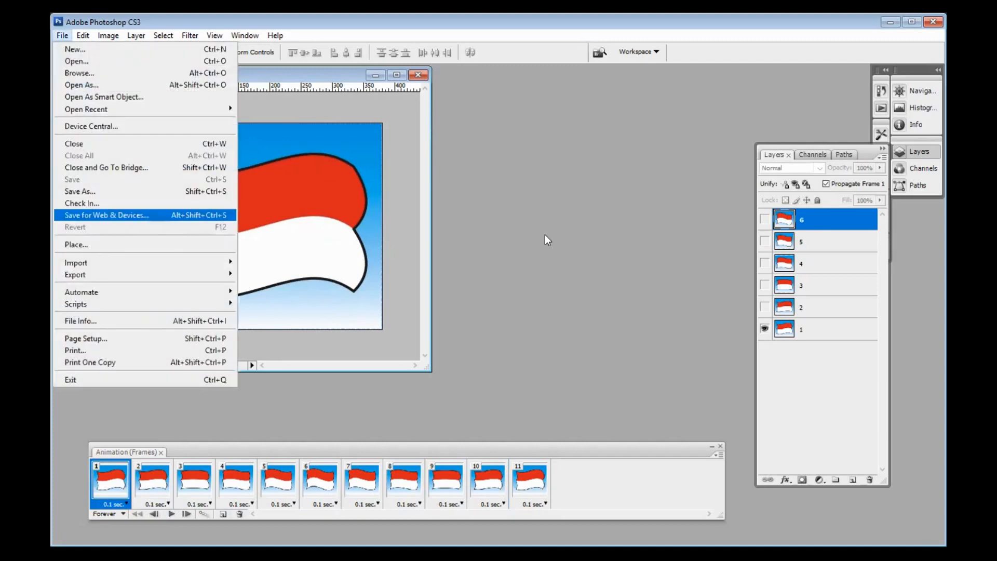
key("Return")
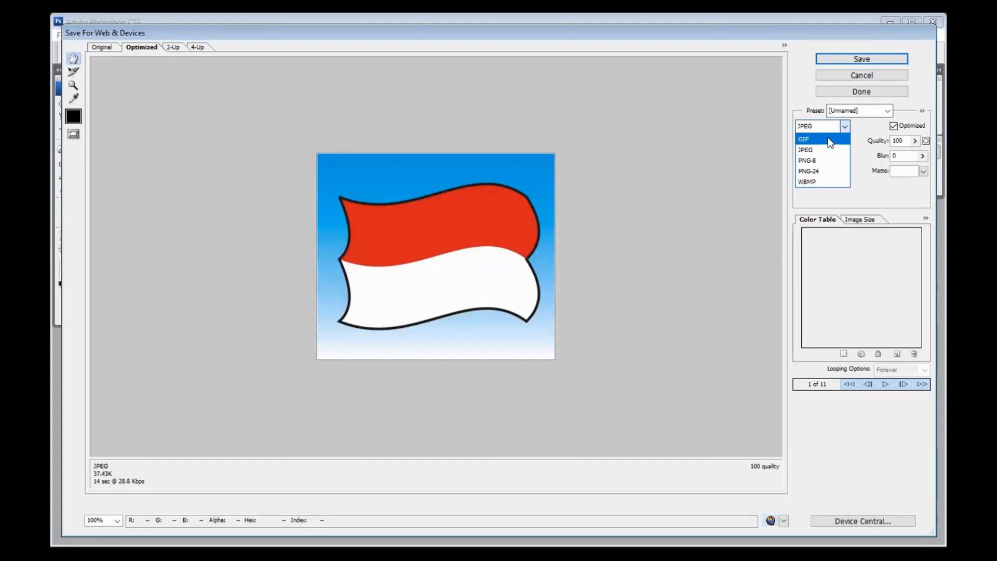
left_click(829, 139)
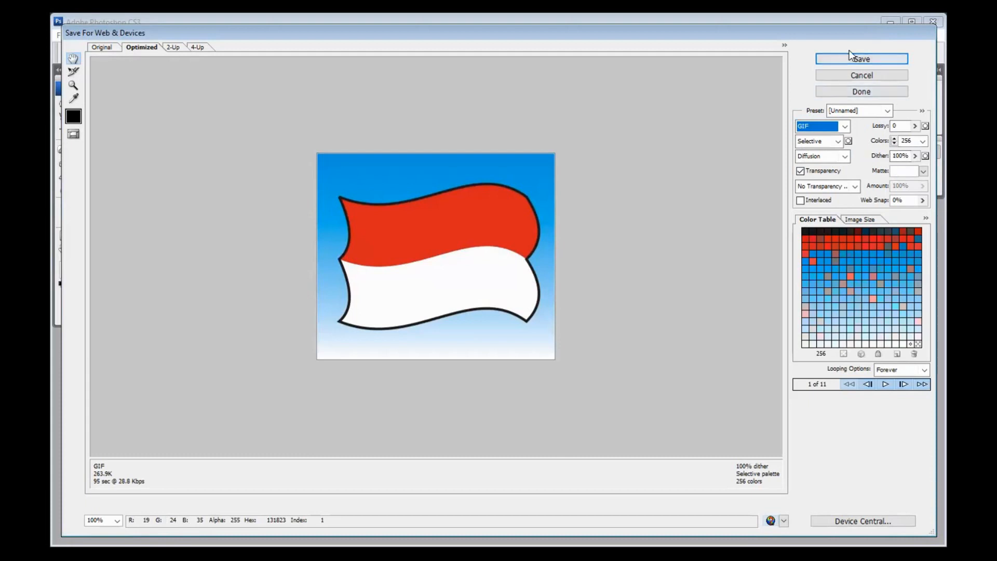
- Save the optimized animation to the Desktop as flag_animation1 with the file type Images Only (*.gif)
left_click(860, 62)
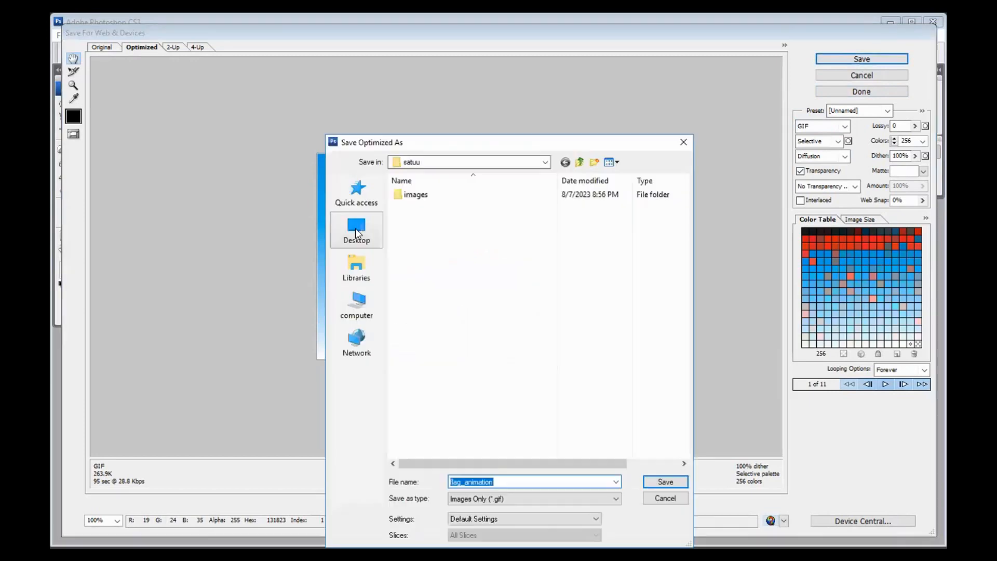
left_click(356, 230)
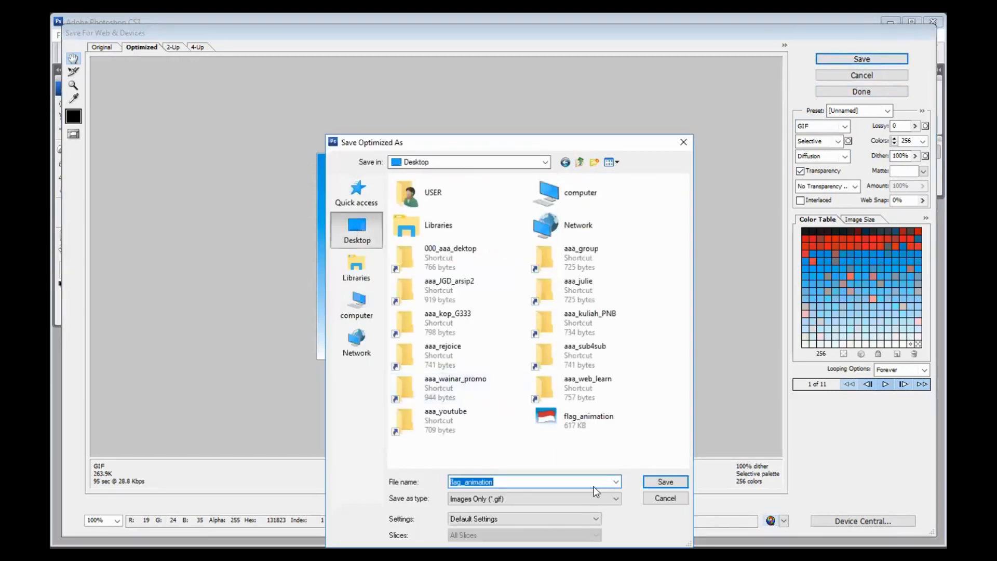
left_click(510, 477)
type("1")
left_click(521, 499)
left_click(521, 499)
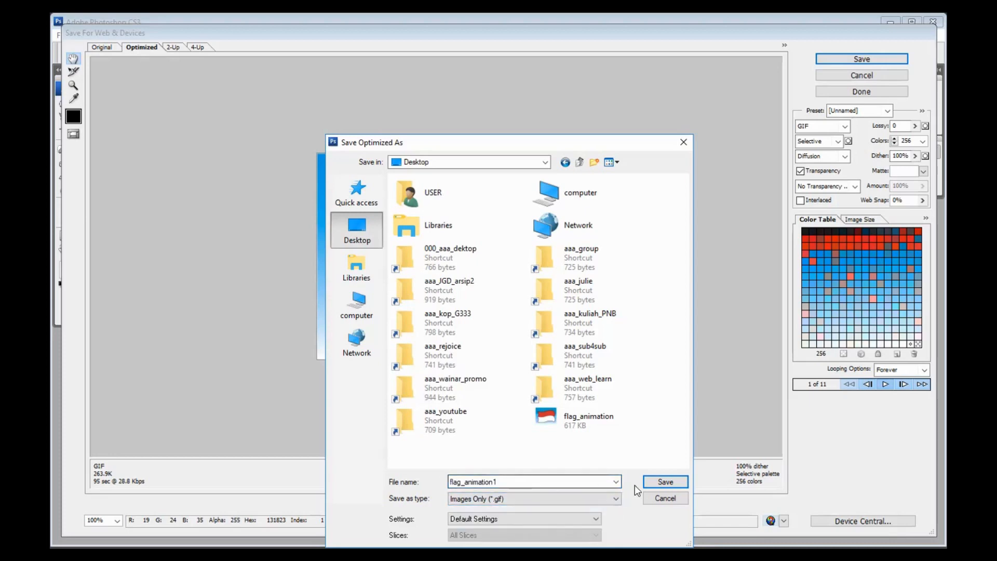
left_click(654, 483)
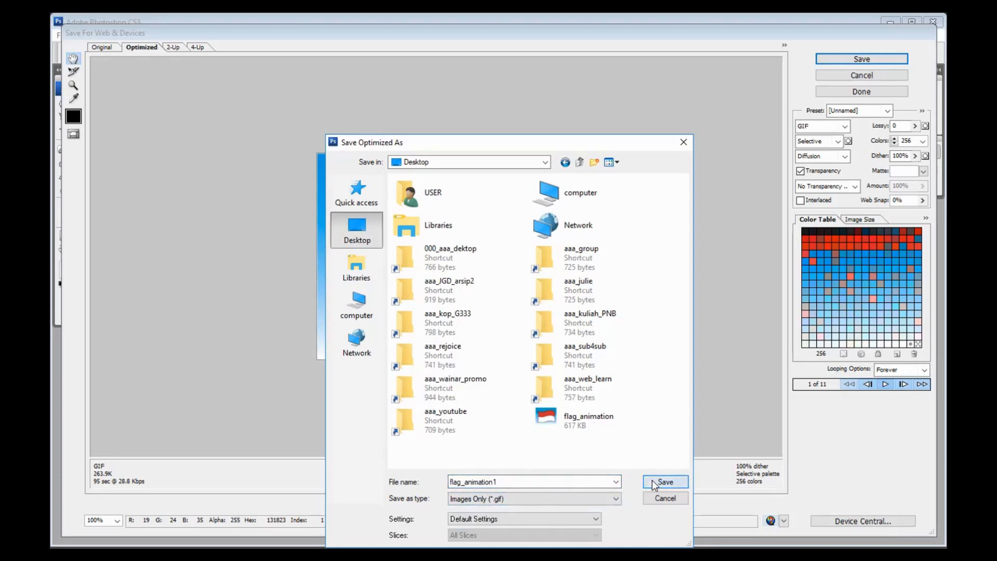